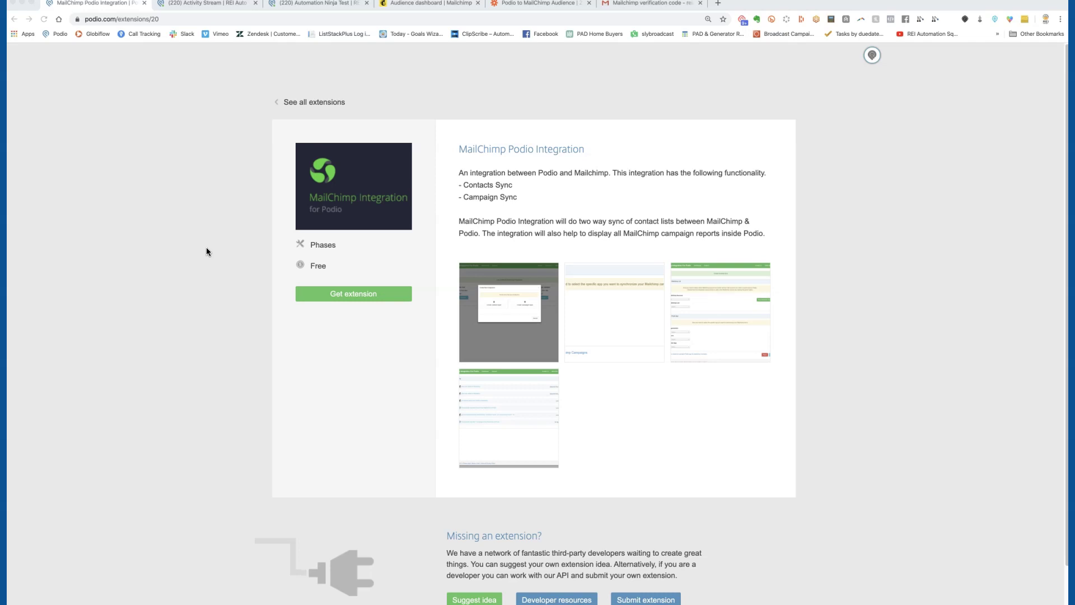
- Look over the Mailchimp audience dashboard, the MailChimp Podio Integration extension page and the REI Auto Testing Workspace in Podio
click(419, 7)
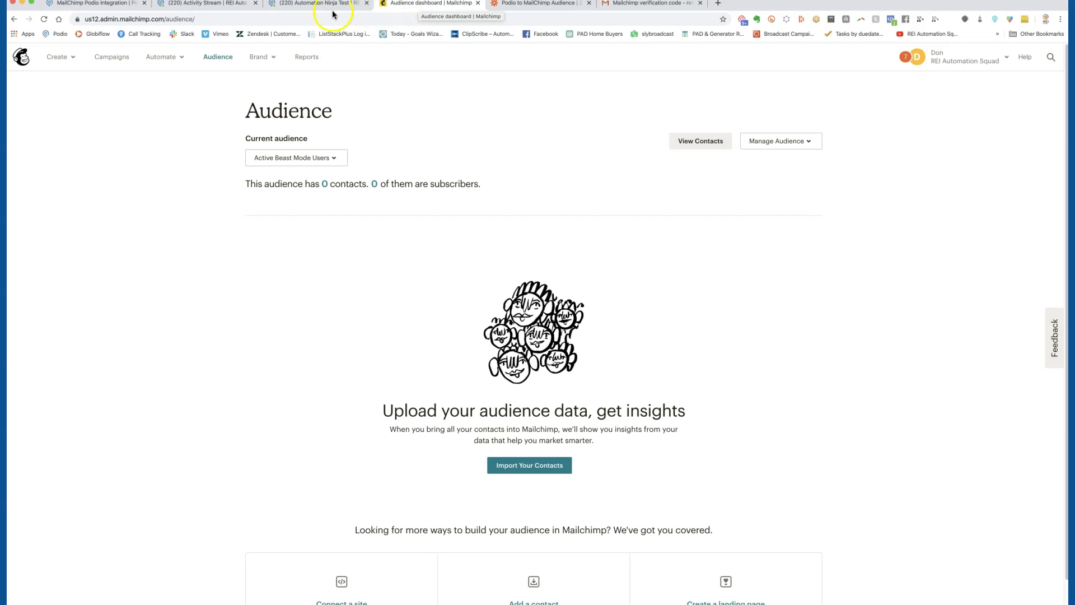
click(109, 7)
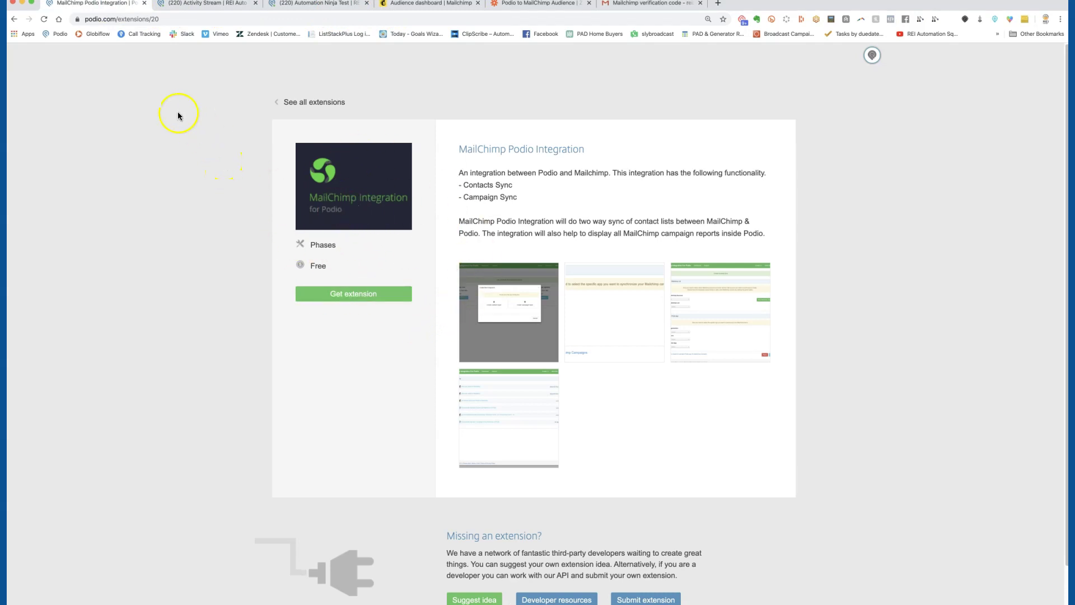
click(180, 5)
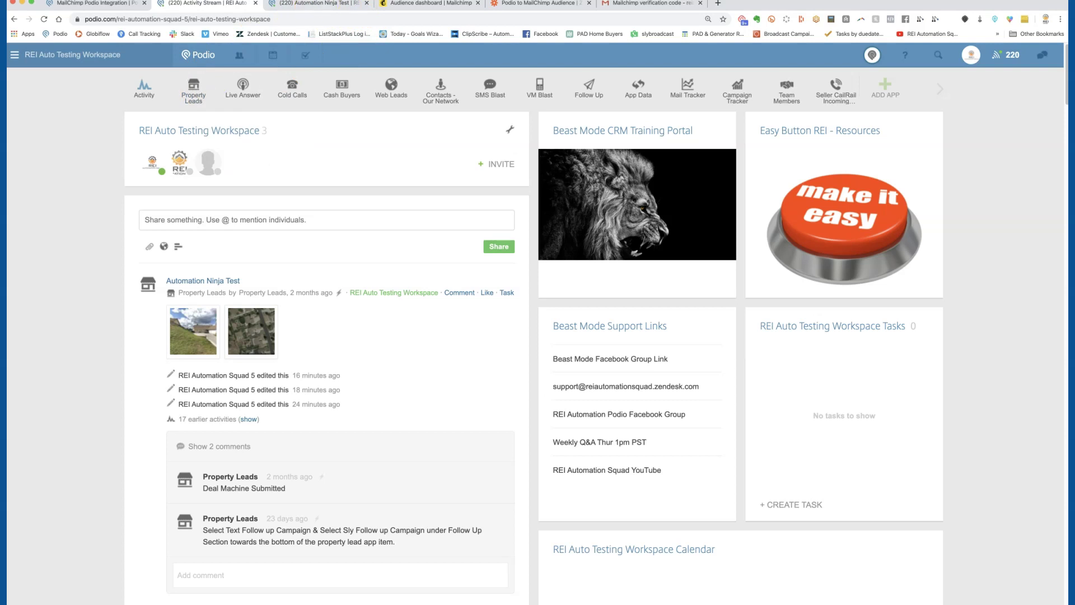
- Open the Automation Ninja Test lead and examine the Email Campaigns category options in the Property Leads template
click(318, 5)
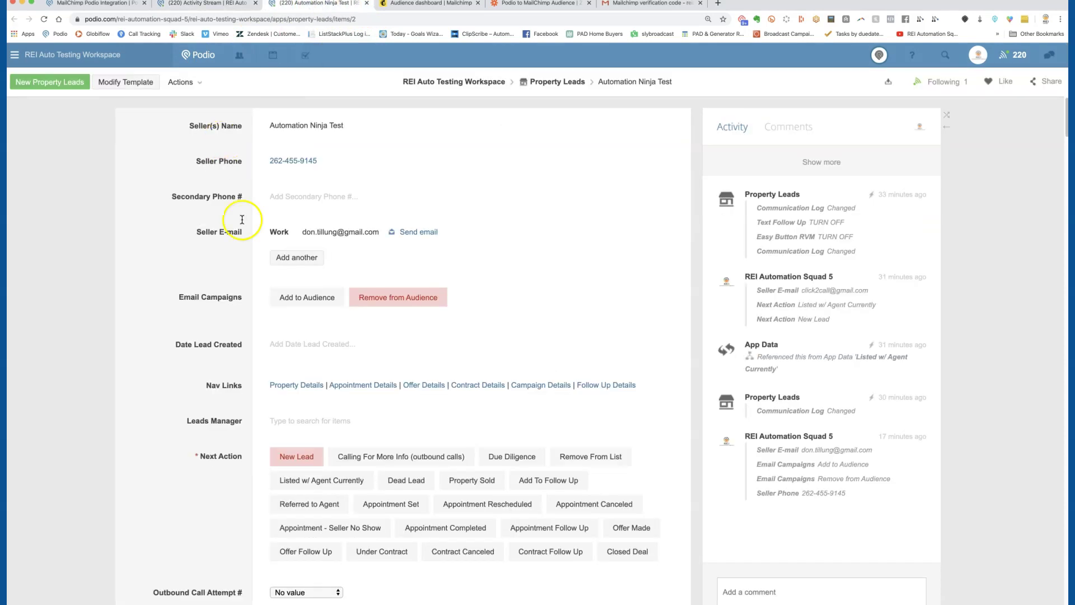
click(124, 85)
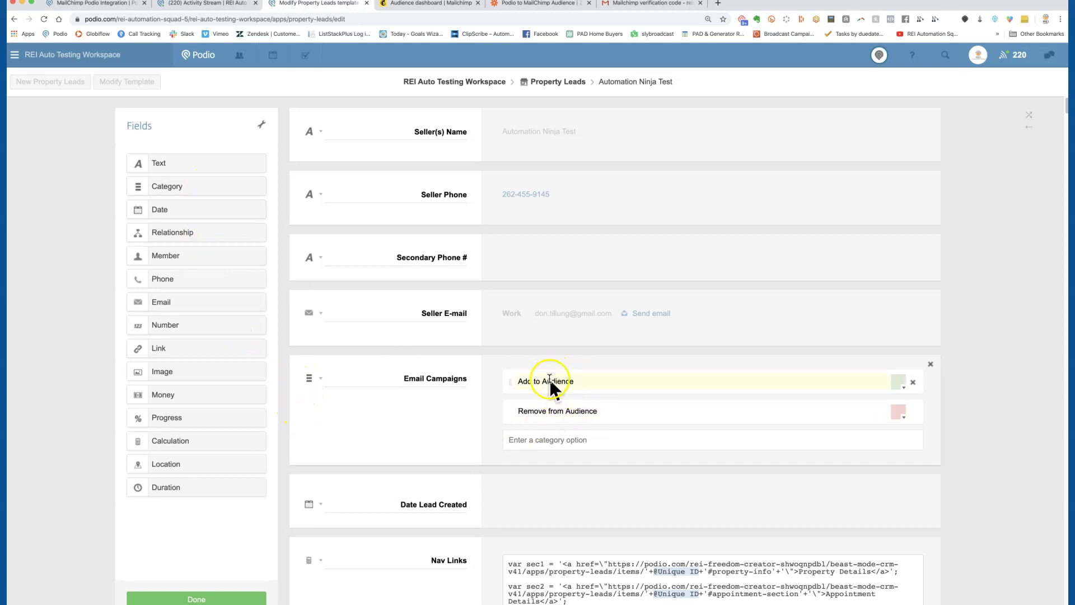
click(224, 598)
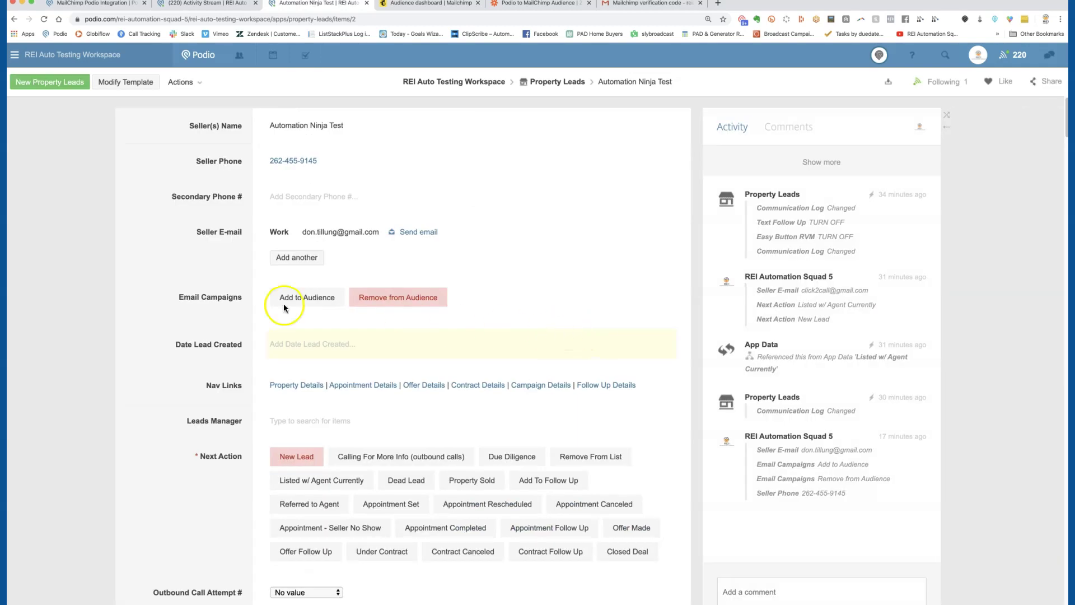
- Set the Automation Ninja Test lead's Email Campaigns field to Add to Audience
click(283, 305)
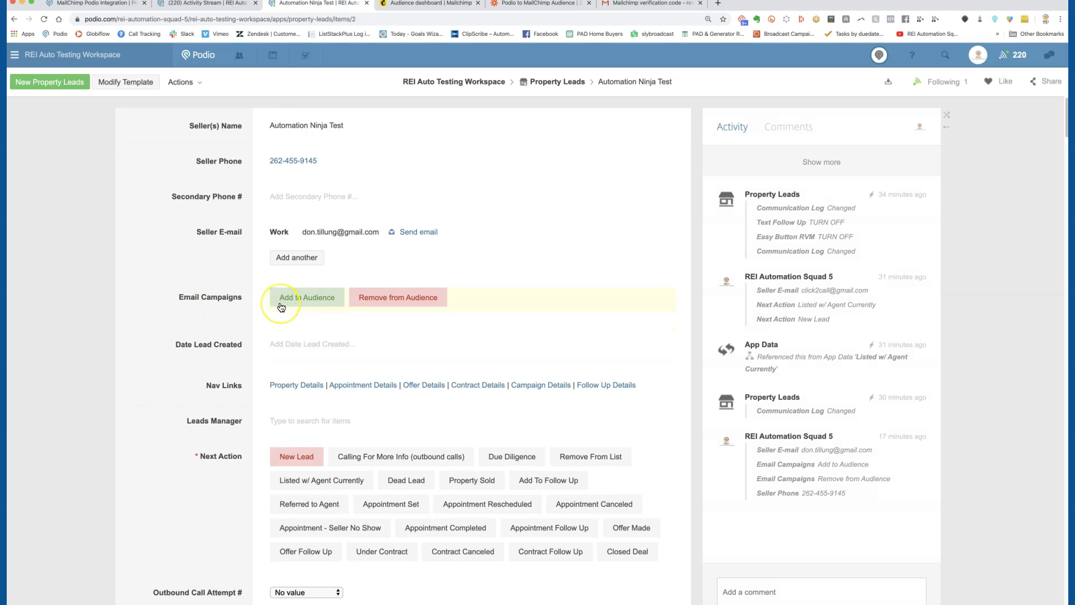
click(322, 303)
click(317, 305)
click(170, 286)
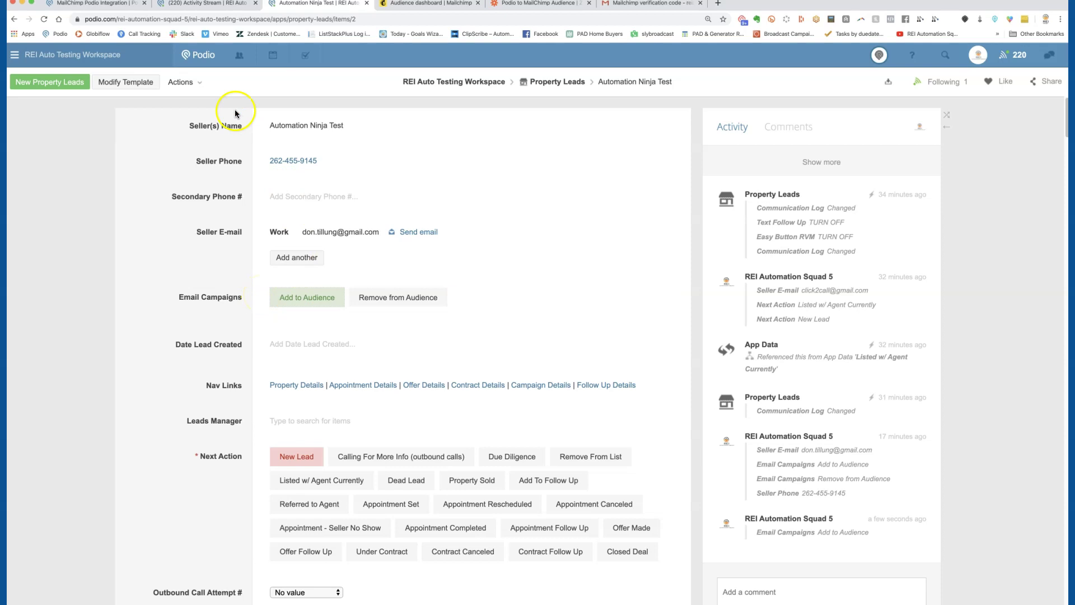
- Switch to Zapier and examine the app and event settings of the Item Updated in Podio trigger in the Podio to MailChimp Audience zap
click(512, 8)
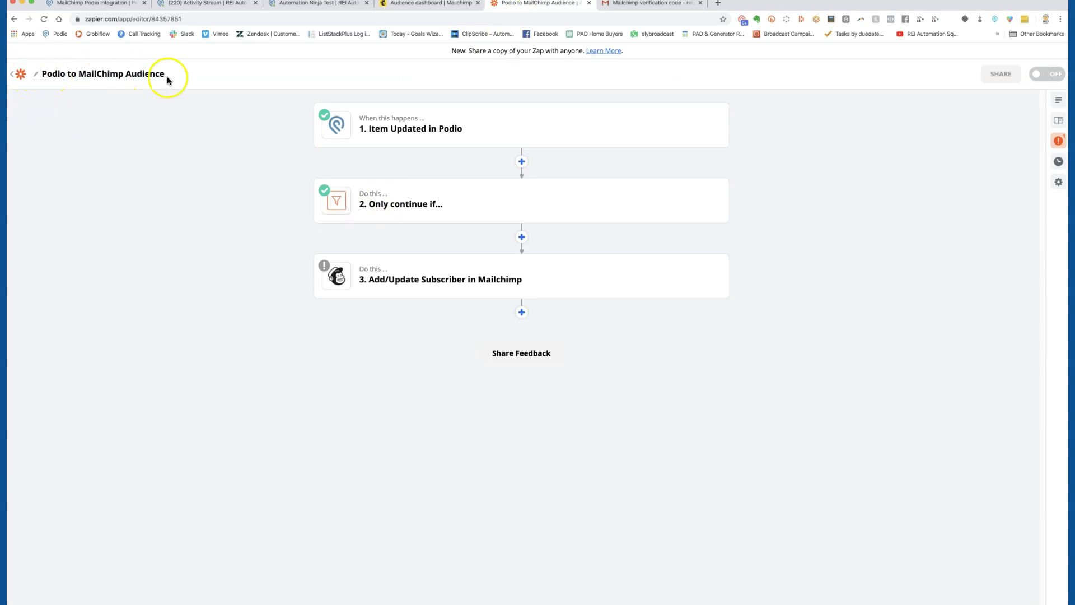
mouse_move(390, 113)
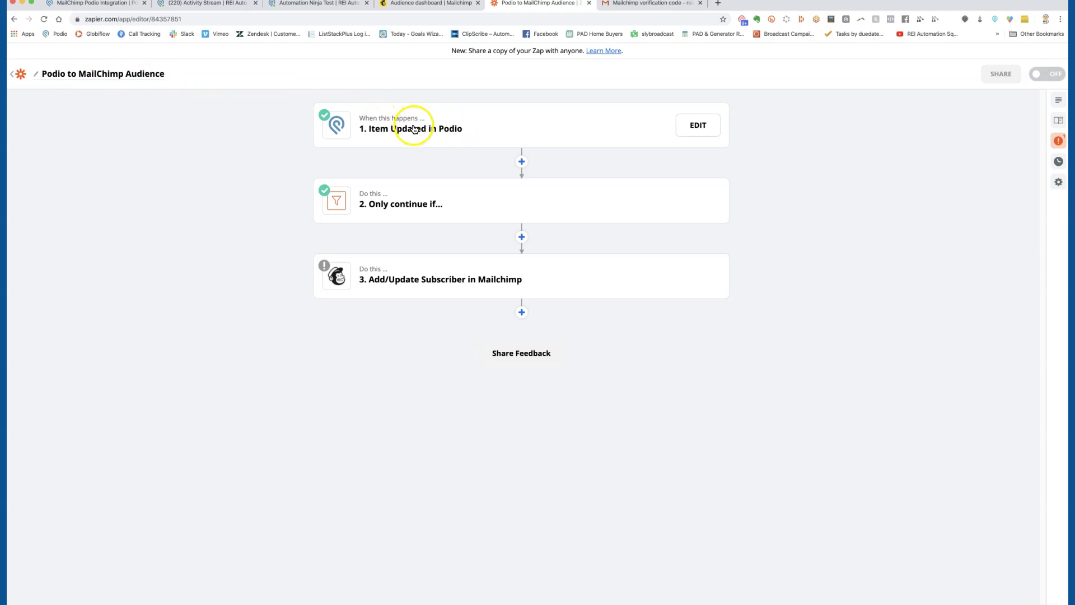
mouse_move(401, 289)
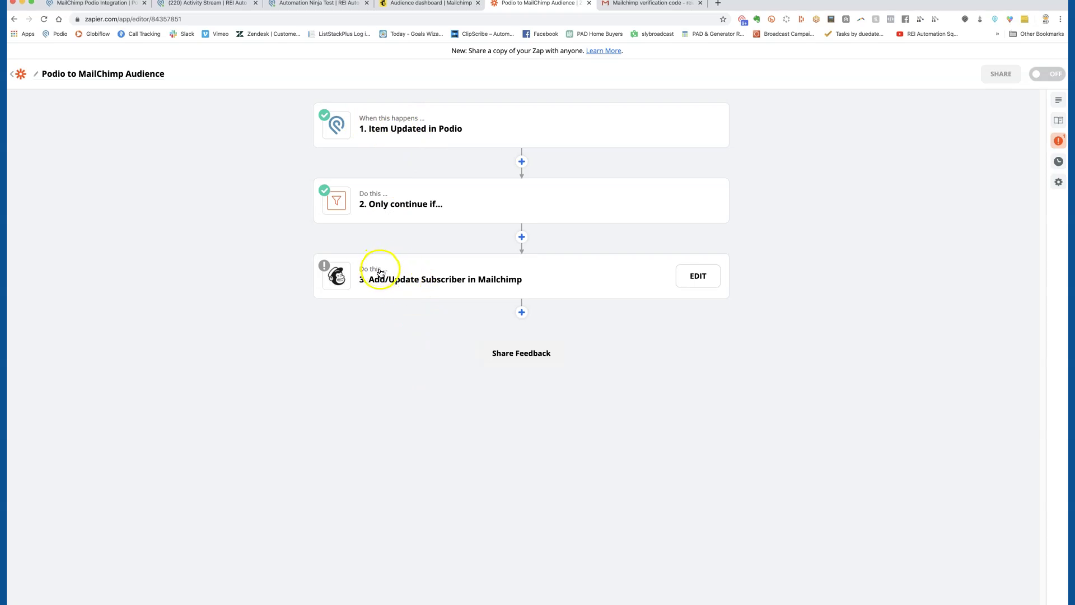
click(411, 132)
click(378, 163)
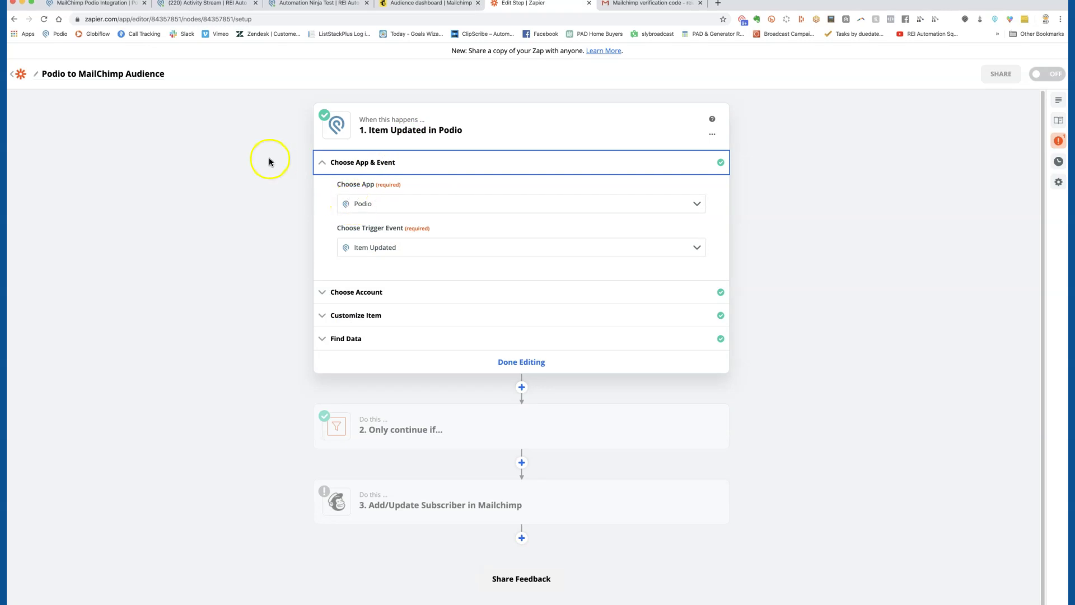
- Check the Podio workspace list for REI Auto Testing Workspace and return to the trigger in Zapier
click(190, 5)
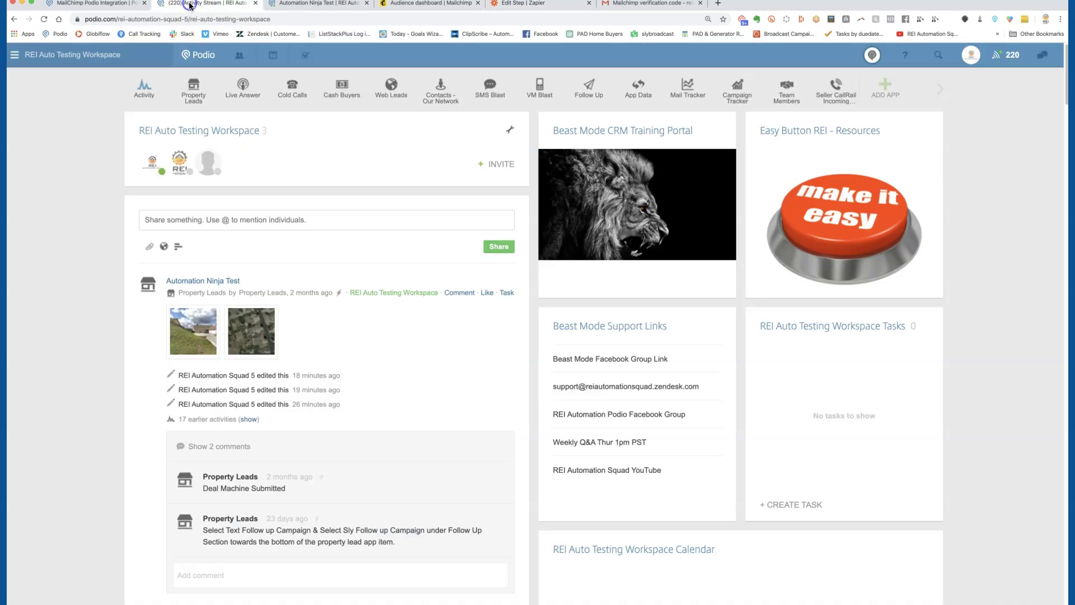
click(89, 56)
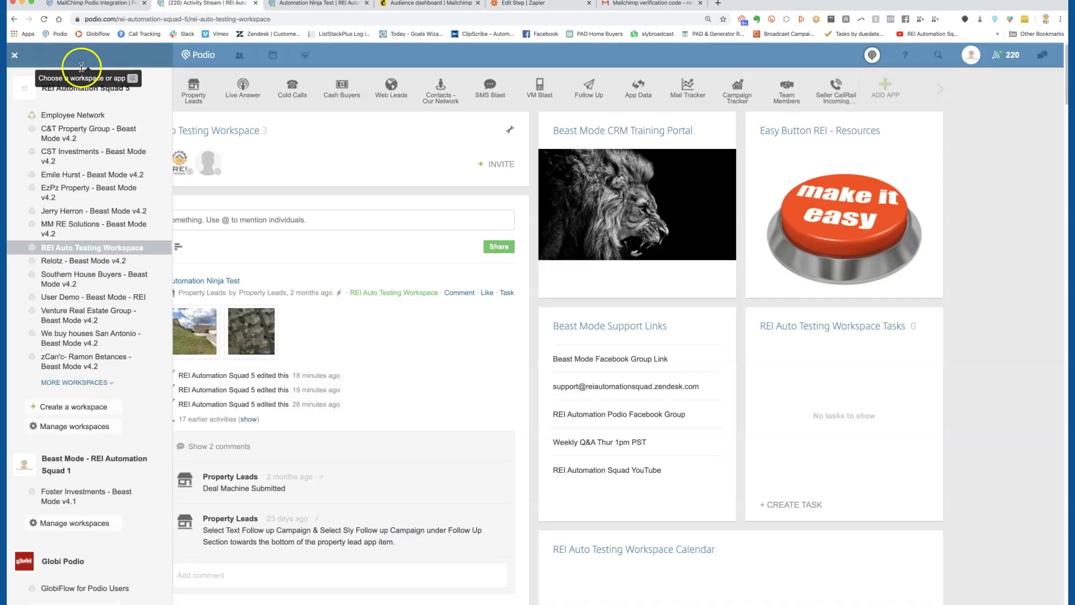
click(320, 138)
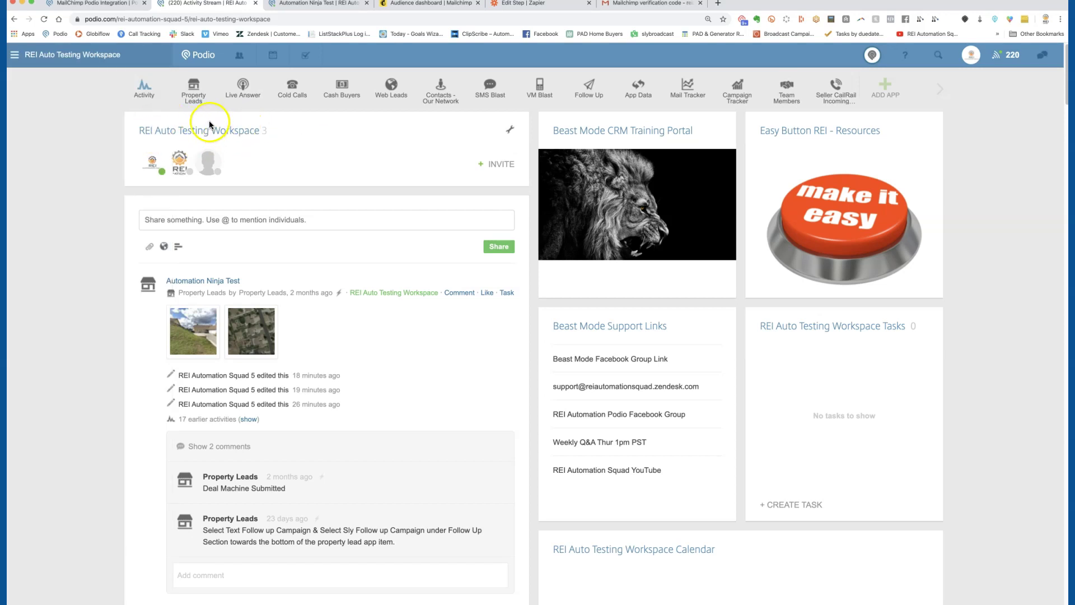
click(531, 7)
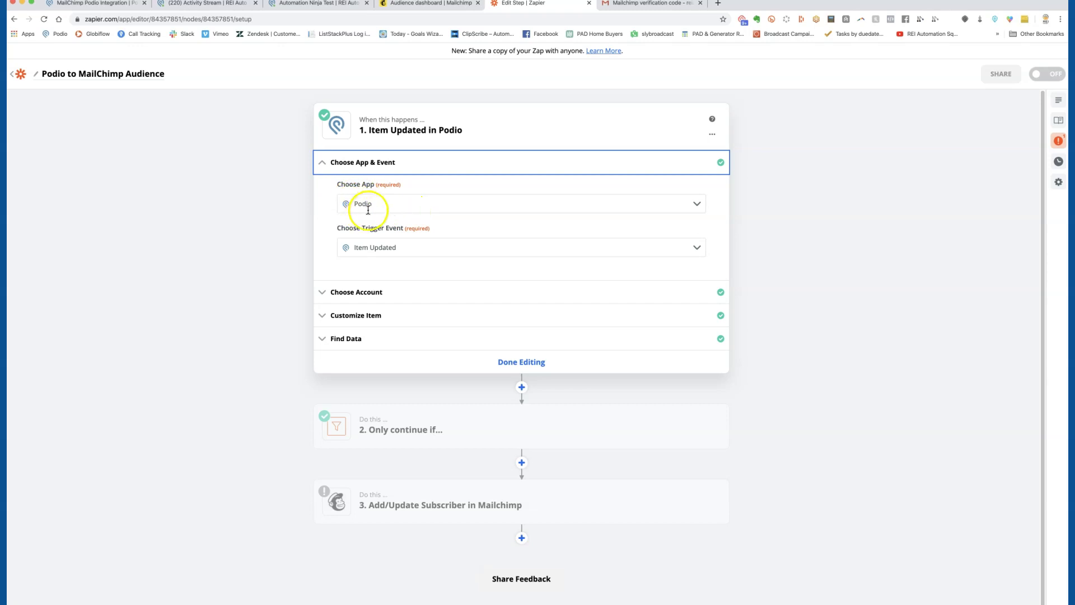
- Examine the Podio trigger's connected account, its organization, workspace and application settings, and its sample item data
click(372, 290)
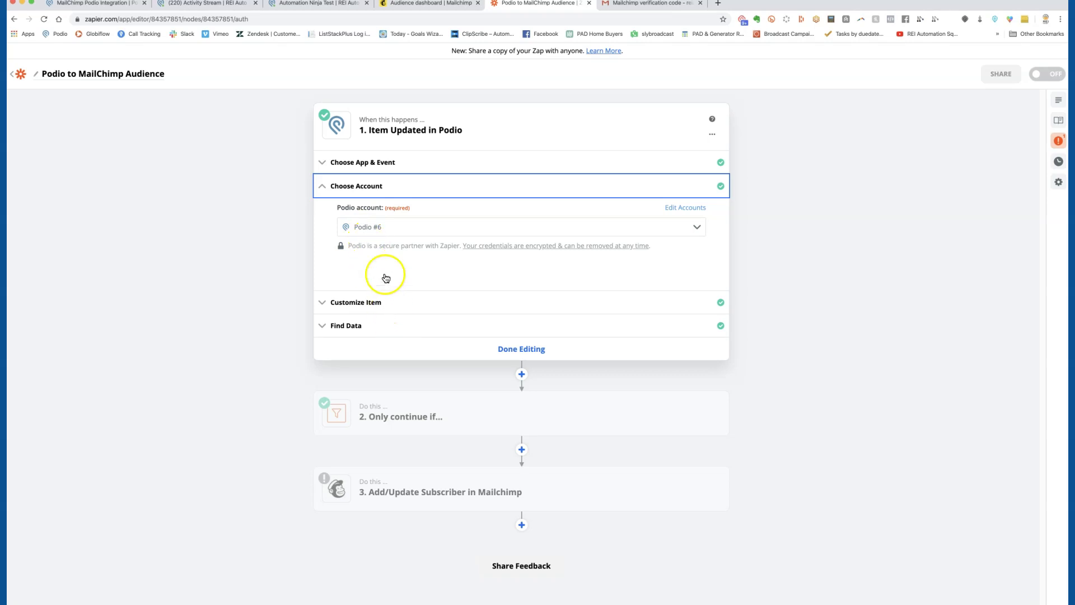
click(407, 303)
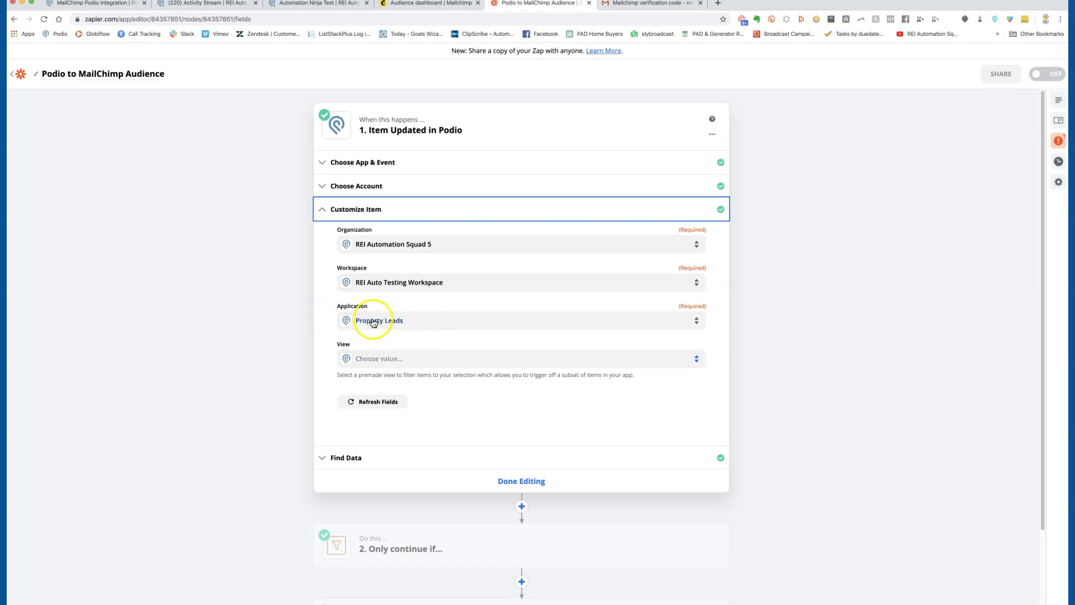
click(358, 457)
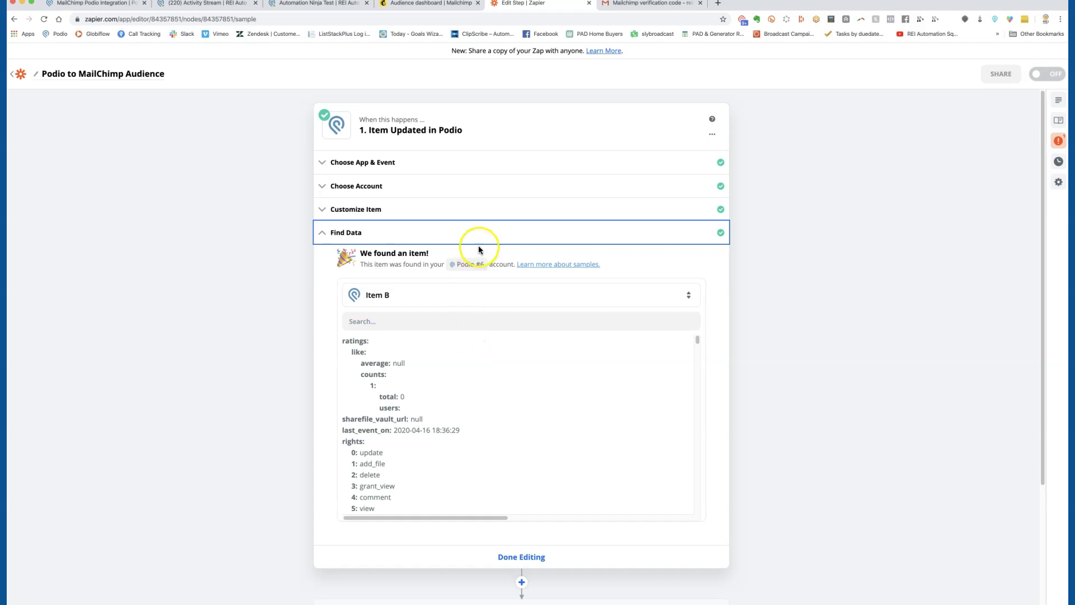
scroll(552, 480, down, 10)
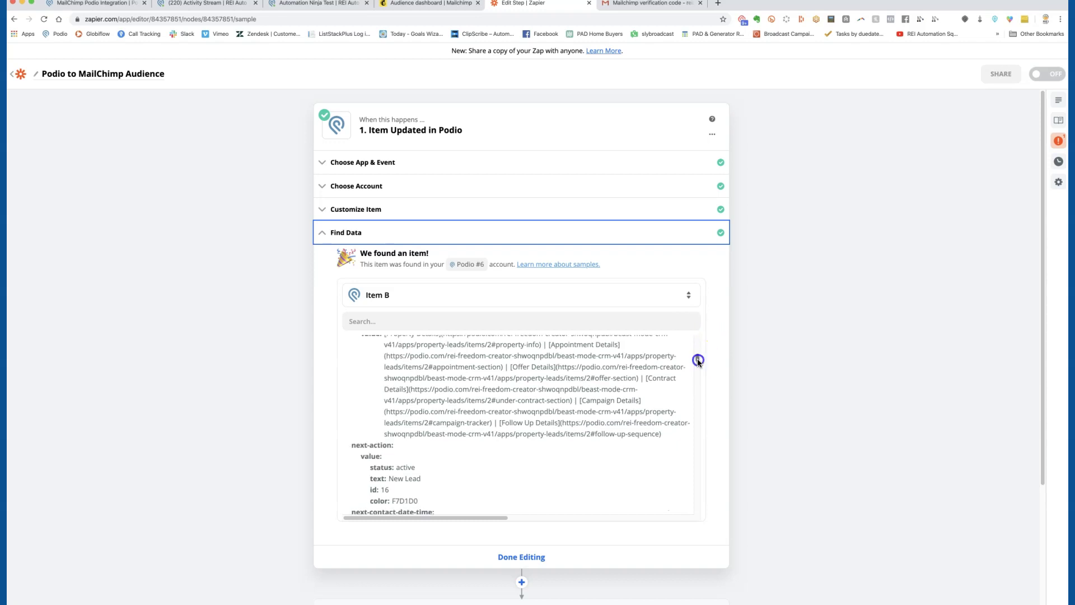
drag(697, 360, 695, 539)
scroll(616, 476, up, 3)
- Refresh the Podio trigger's fields, recheck its sample item data and finish editing the trigger
click(367, 216)
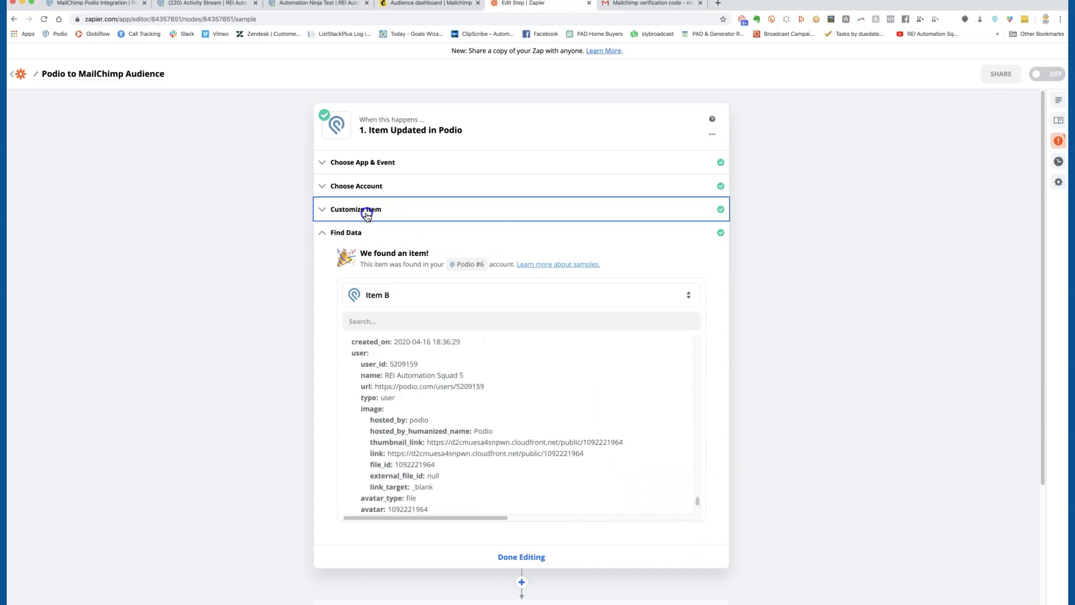
click(381, 400)
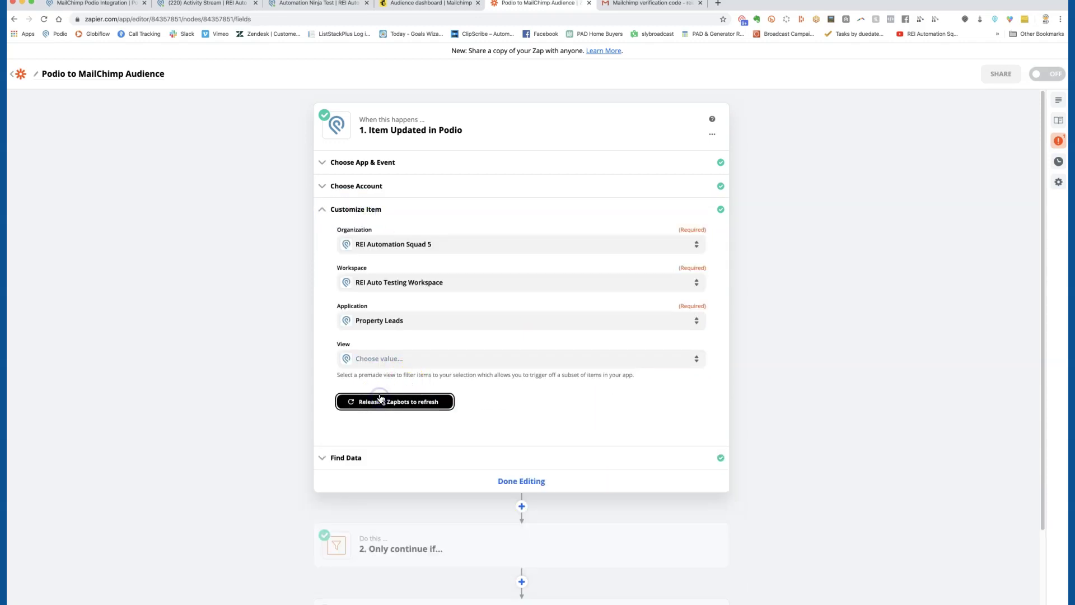
click(348, 458)
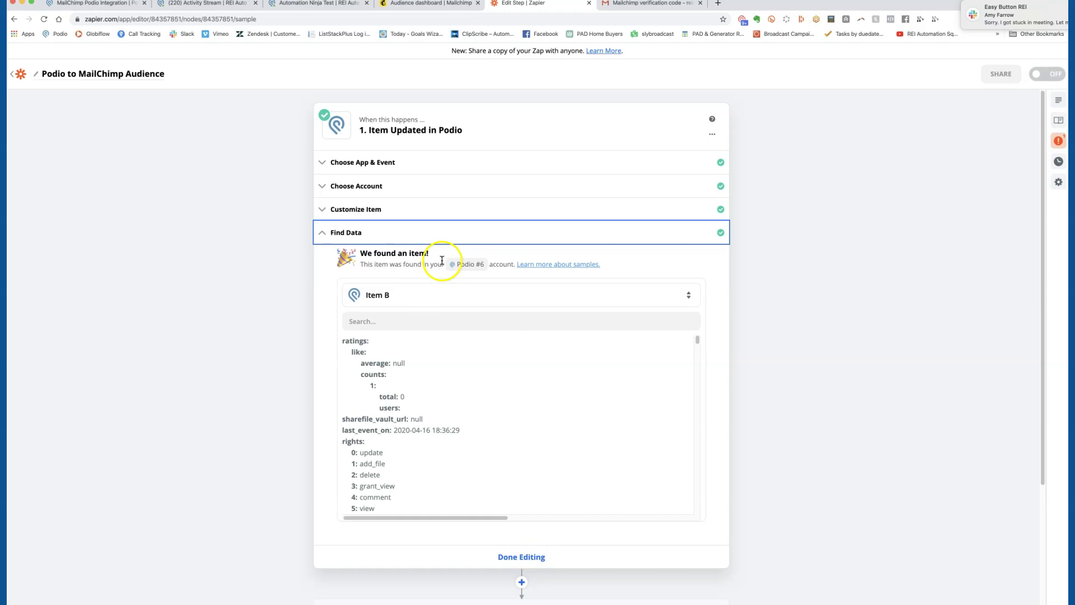
click(521, 556)
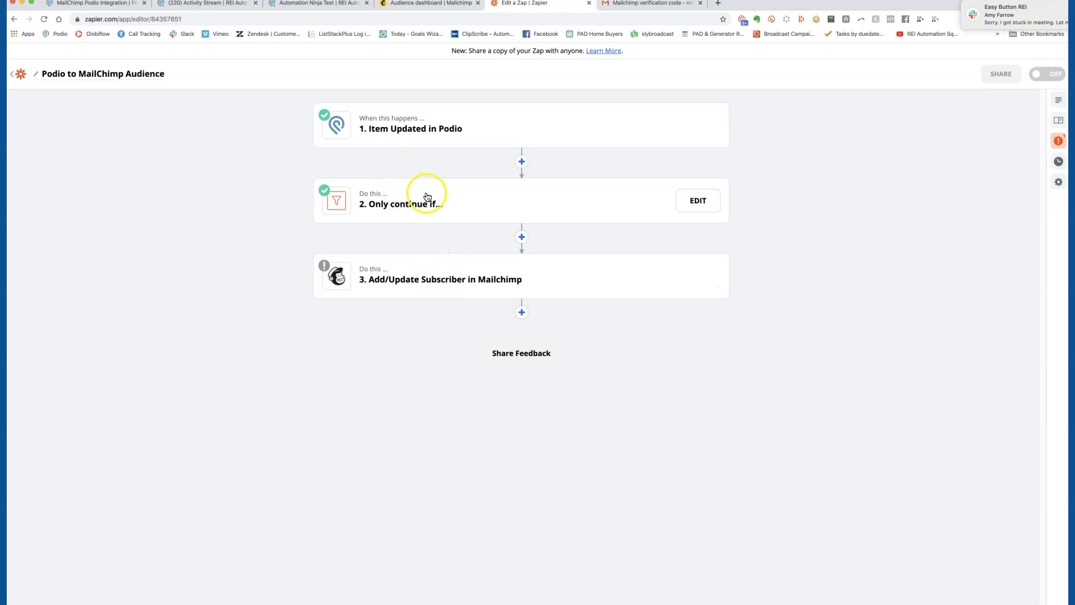
- In the new unnamed zap, keep REI Automation Squad 5, REI Auto Testing Workspace and Property Leads for the Podio trigger, and test it with review
click(407, 133)
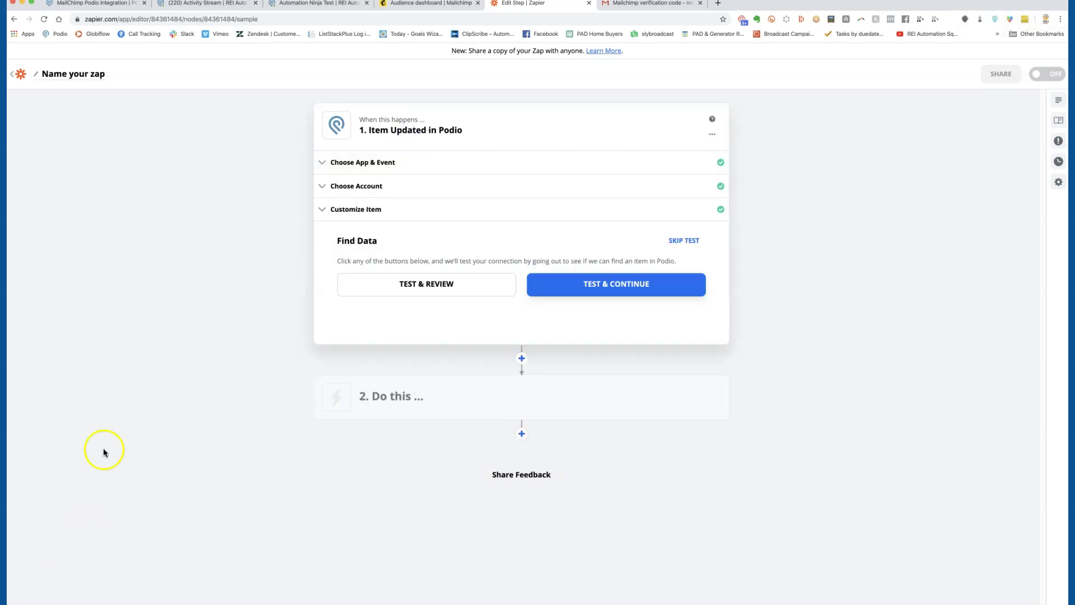
click(404, 214)
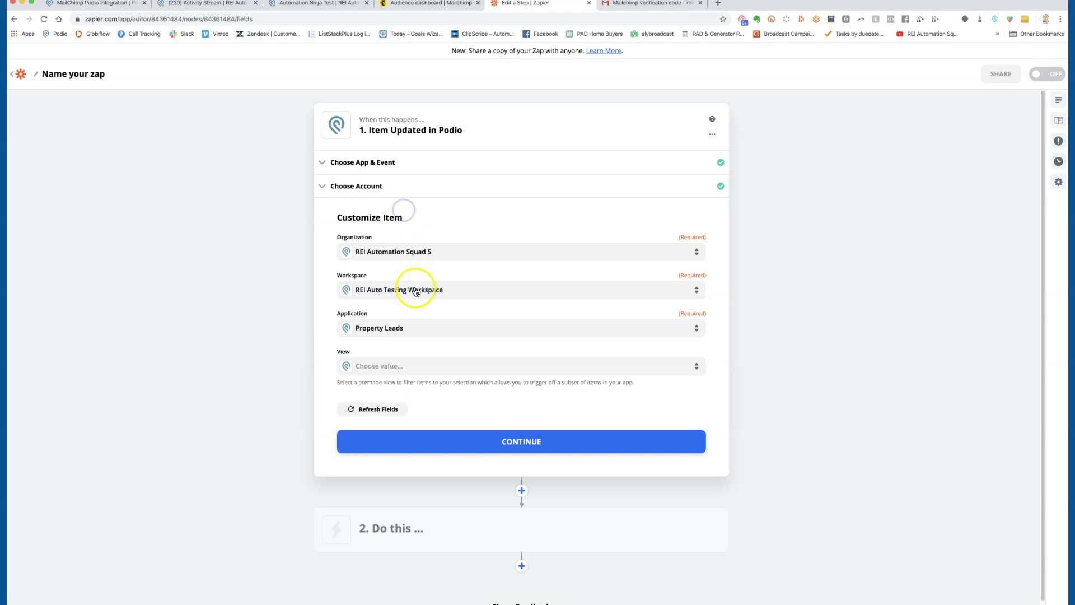
click(487, 441)
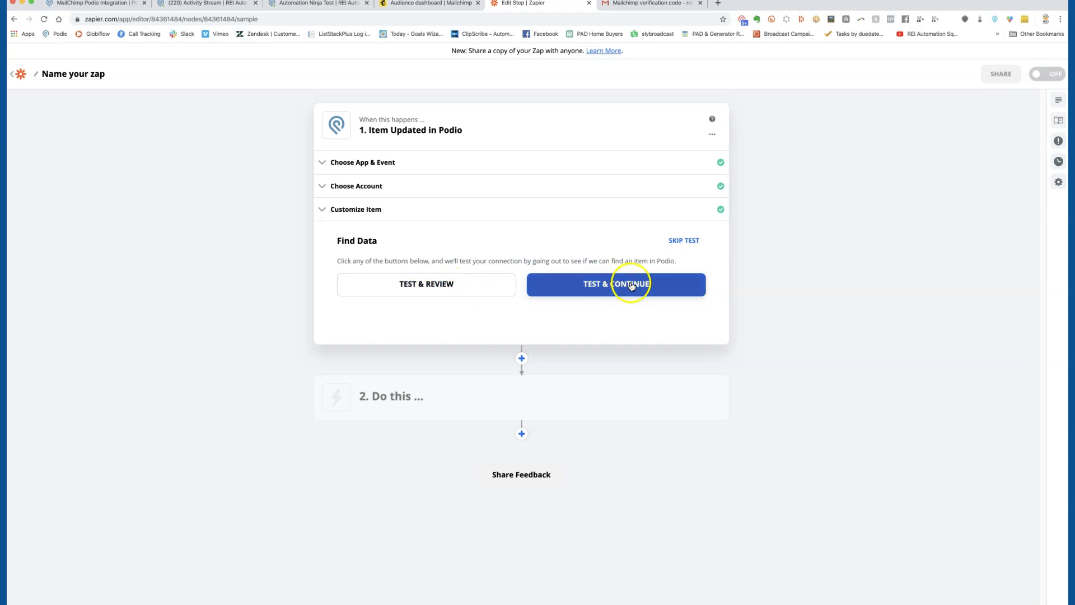
click(466, 287)
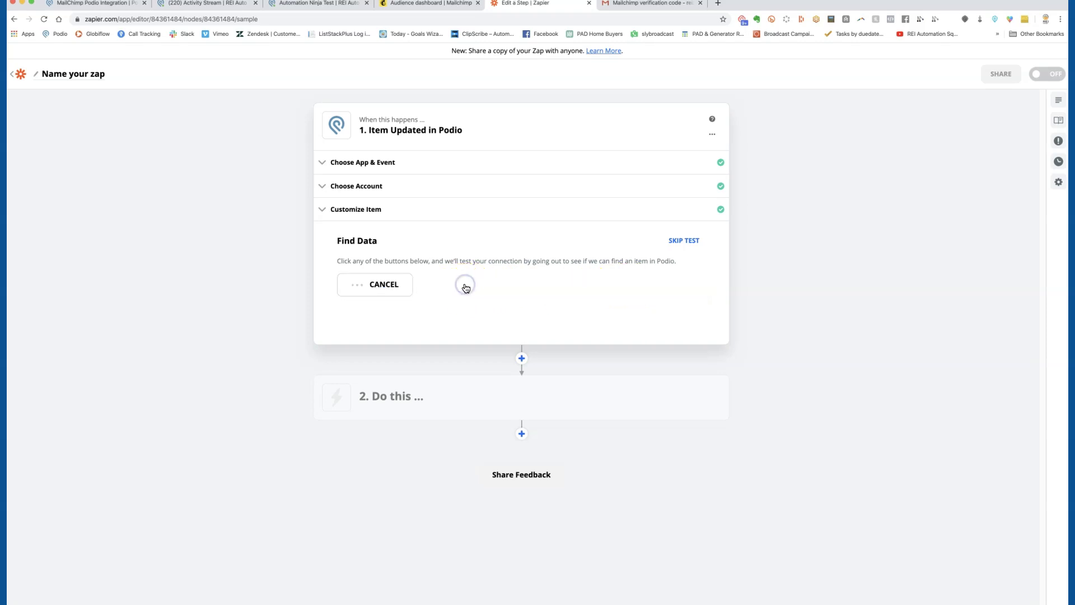
- Review the email-campaigns value in the trigger's sample item and finish editing the trigger
scroll(486, 406, down, 3)
scroll(486, 409, down, 3)
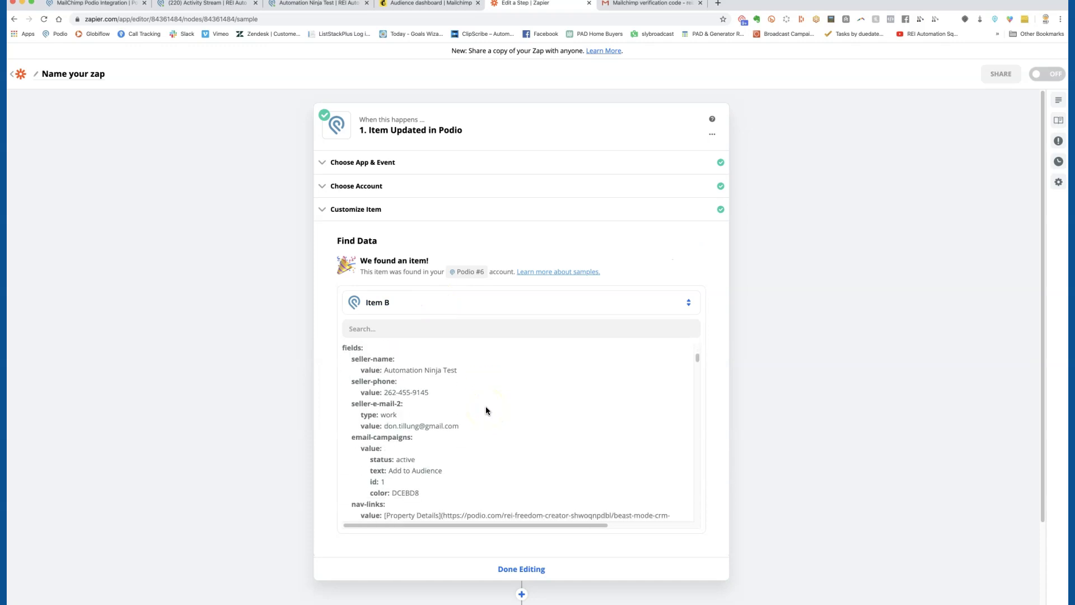
scroll(503, 408, down, 1)
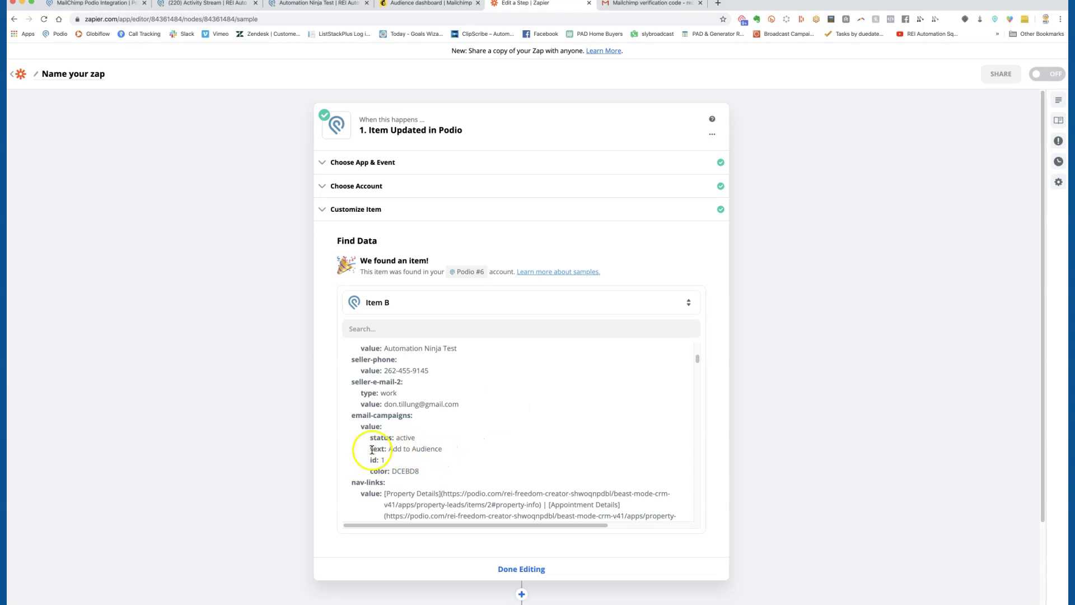
scroll(448, 454, down, 1)
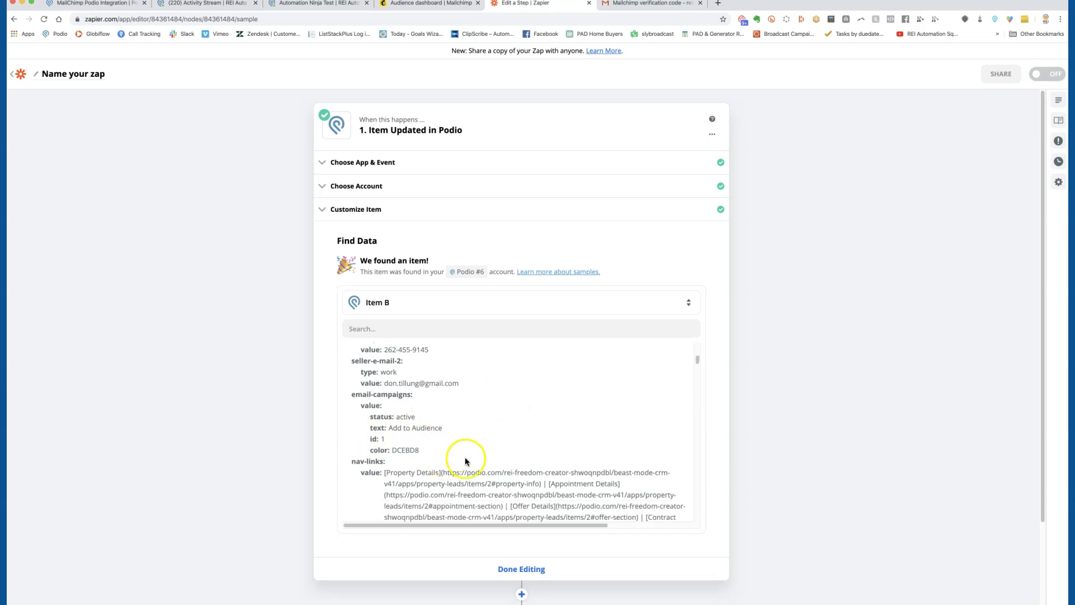
click(521, 567)
- Add a Filter step after the Podio trigger and base it on Fields Email Campaigns Value Text, checking the Podio lead's Email Campaigns options
click(522, 160)
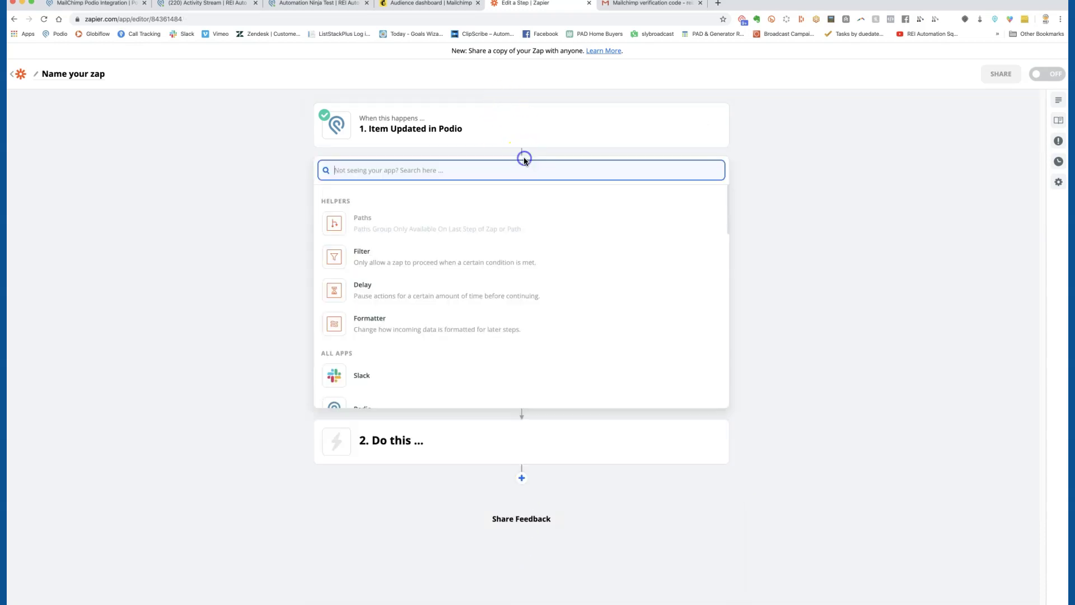
click(383, 259)
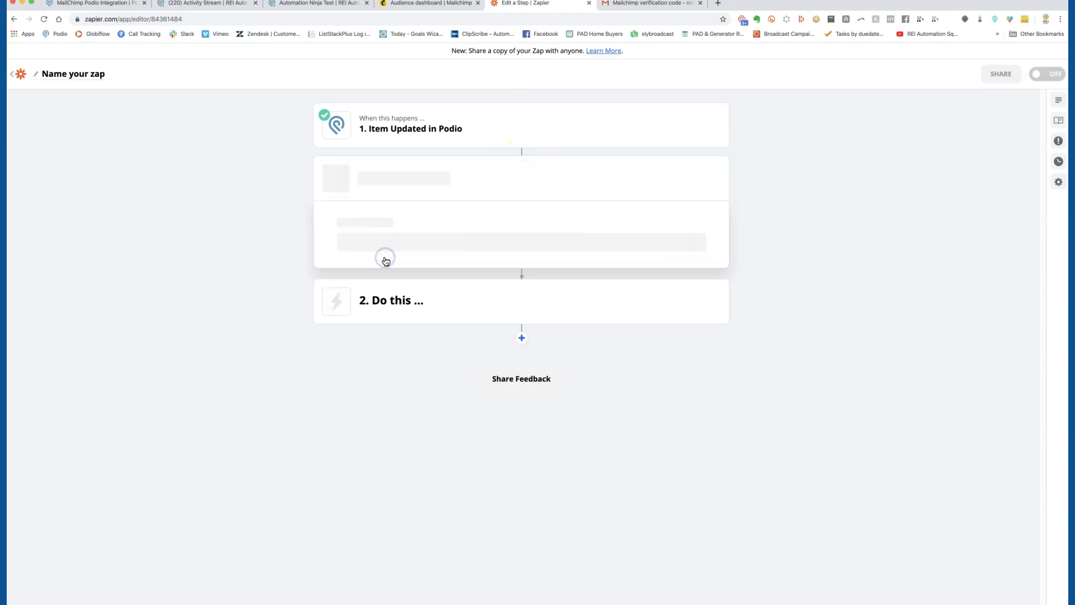
click(383, 308)
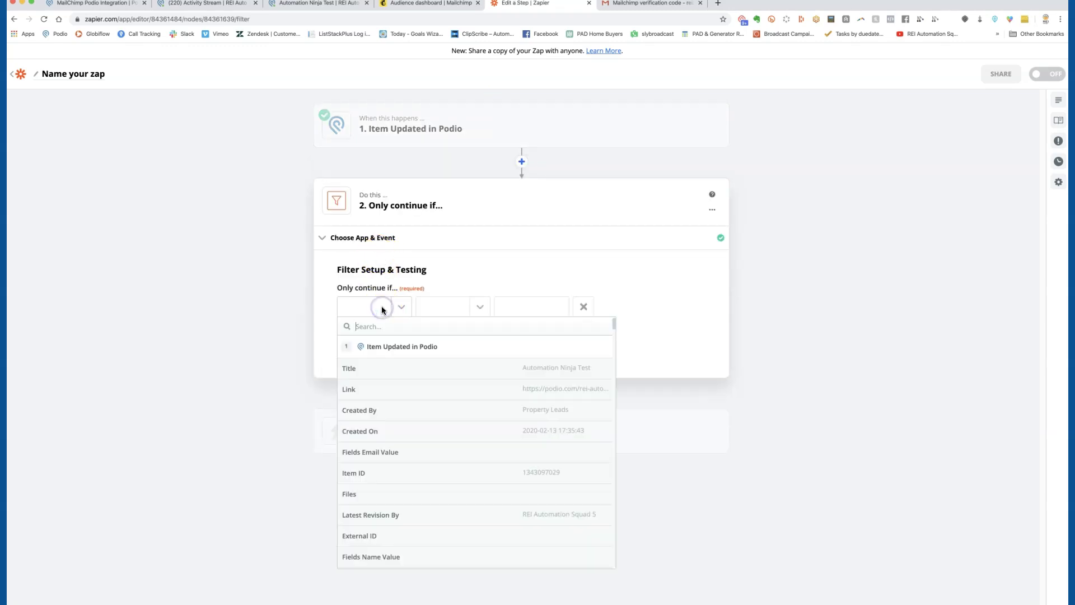
text(camp)
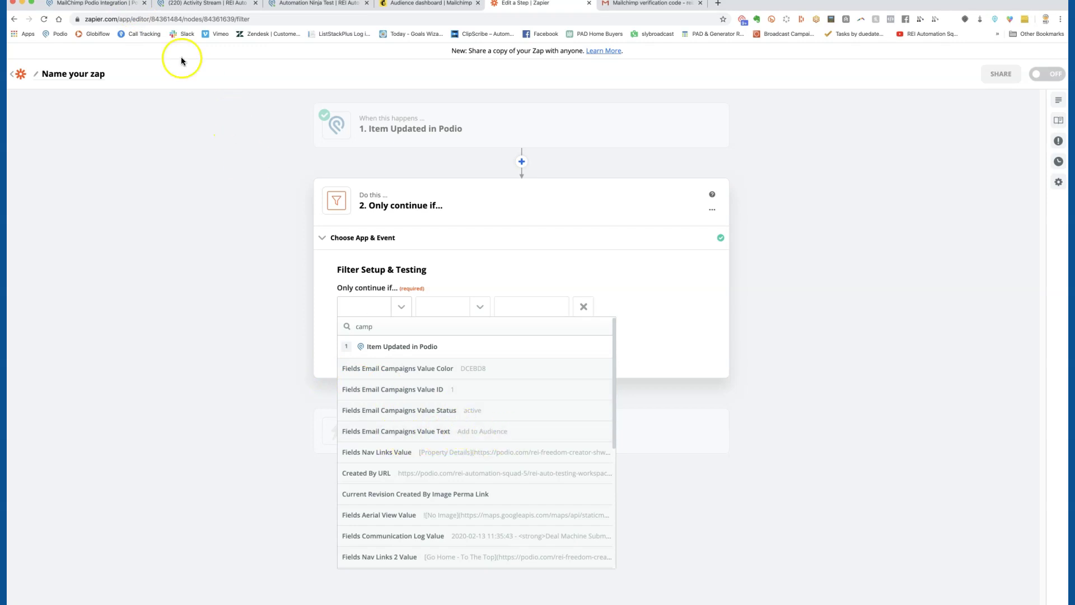
click(188, 5)
click(297, 5)
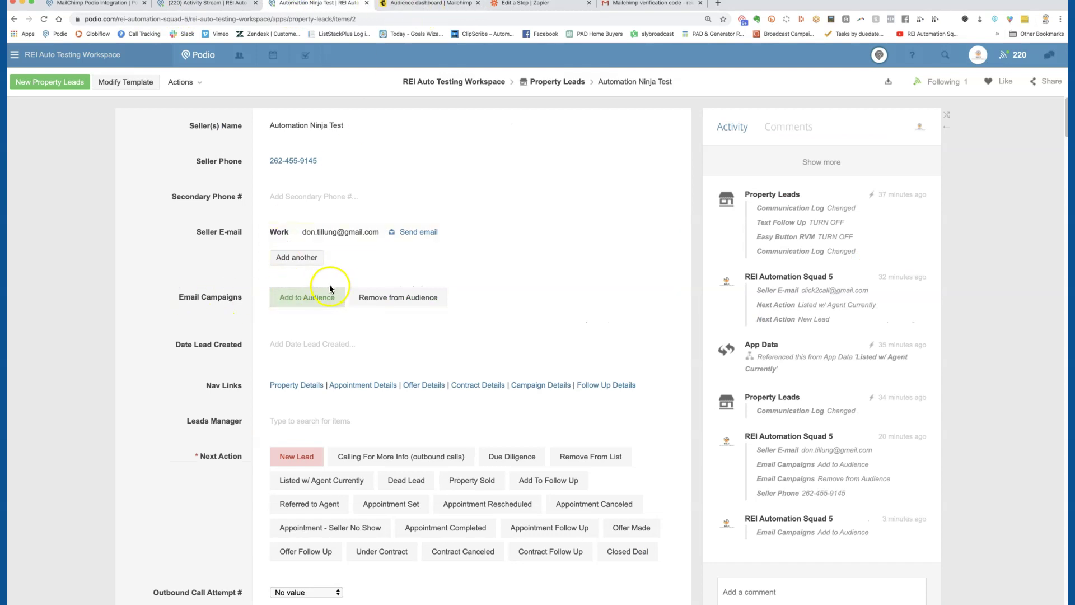
click(545, 8)
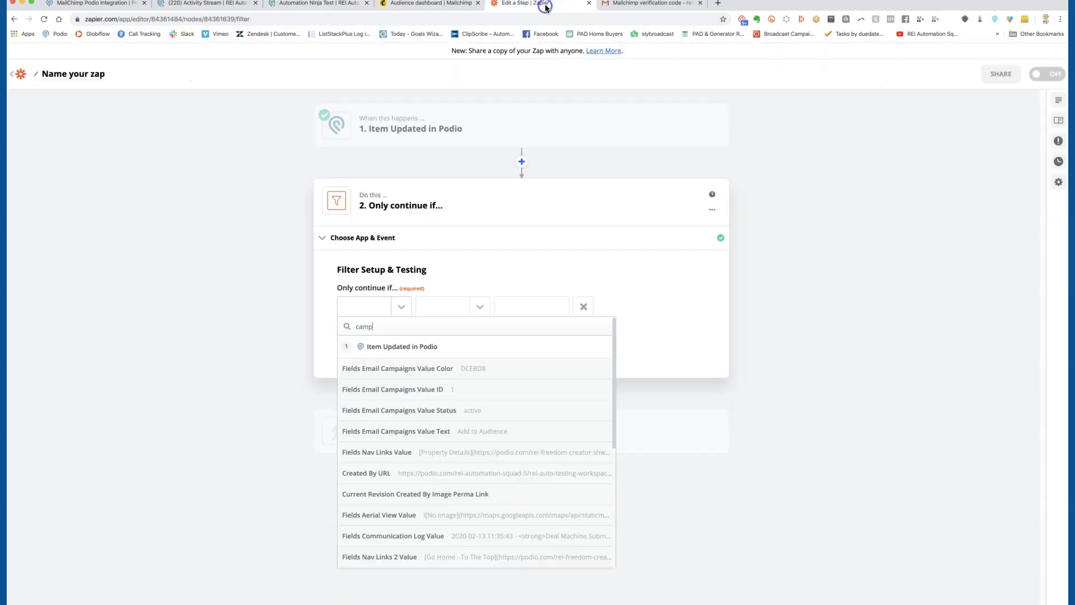
click(499, 431)
- Set the filter condition to (Text) Exactly matches "Add to Audience", test it and finish editing the filter
click(477, 308)
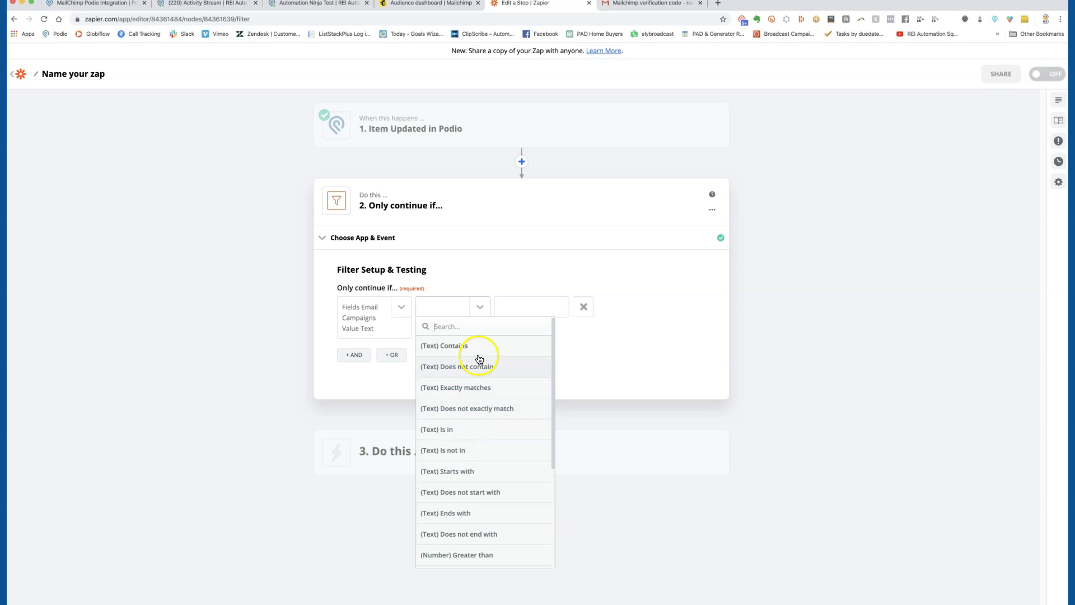
click(500, 395)
click(525, 311)
text(Add to Audience)
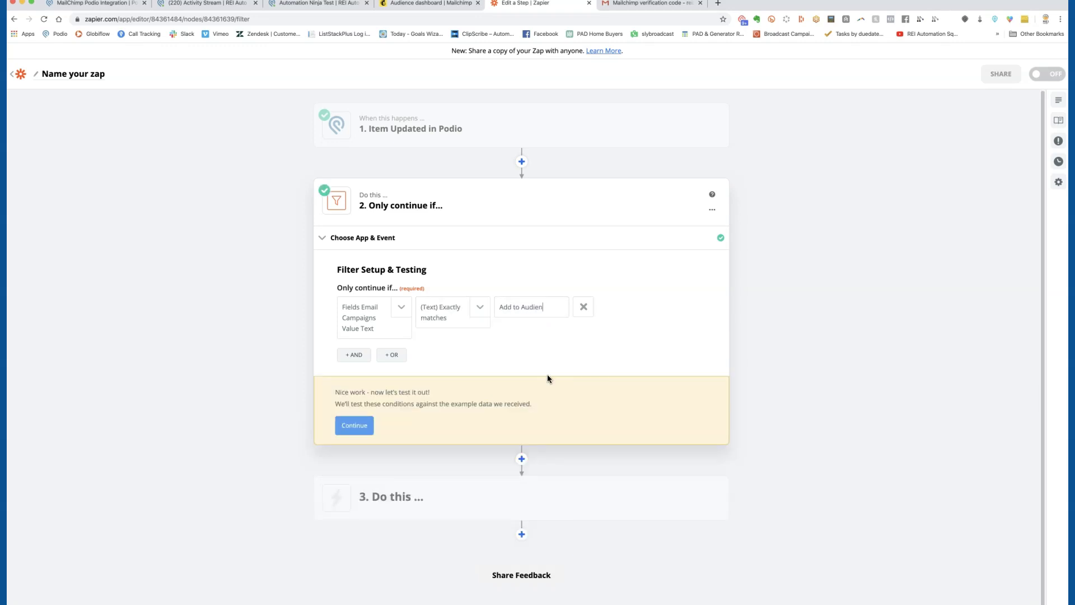
click(365, 432)
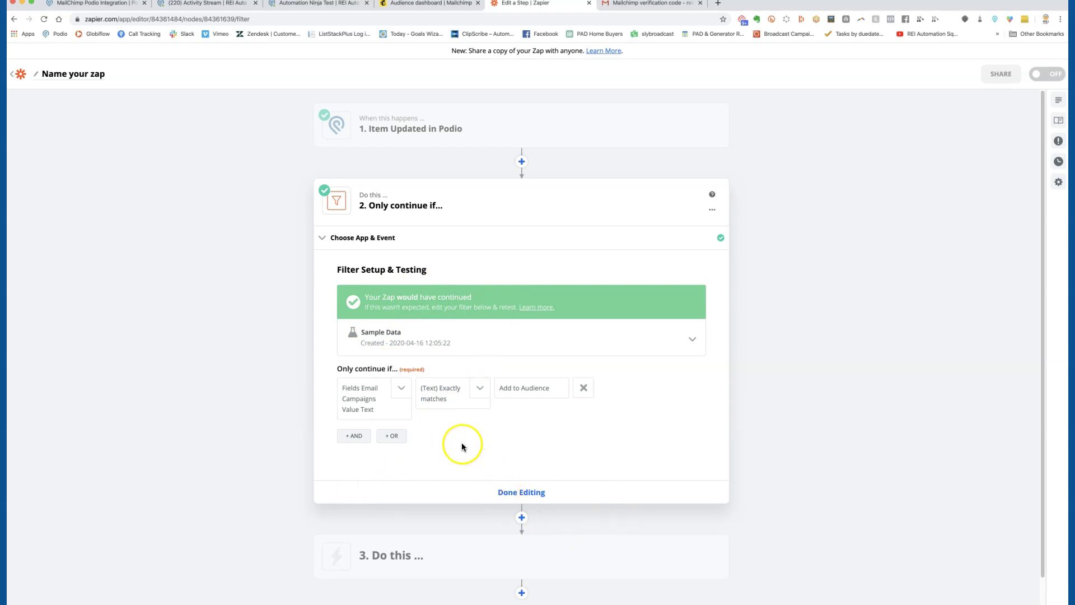
click(521, 492)
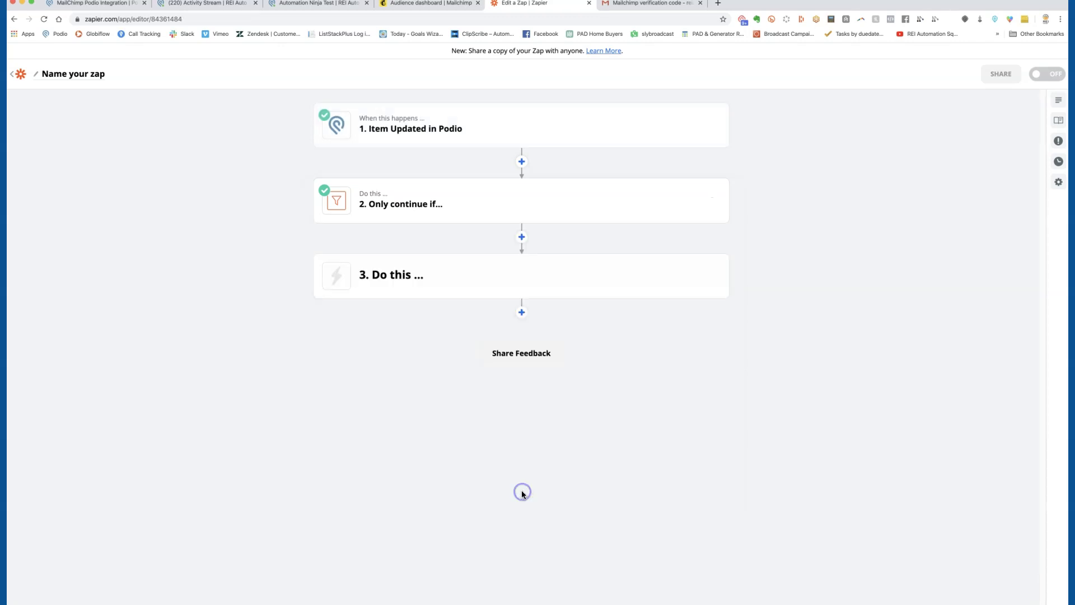
- Make step 3 a Mailchimp Add/Update Subscriber action using the Mailchimp REI Automation Squad account
click(440, 263)
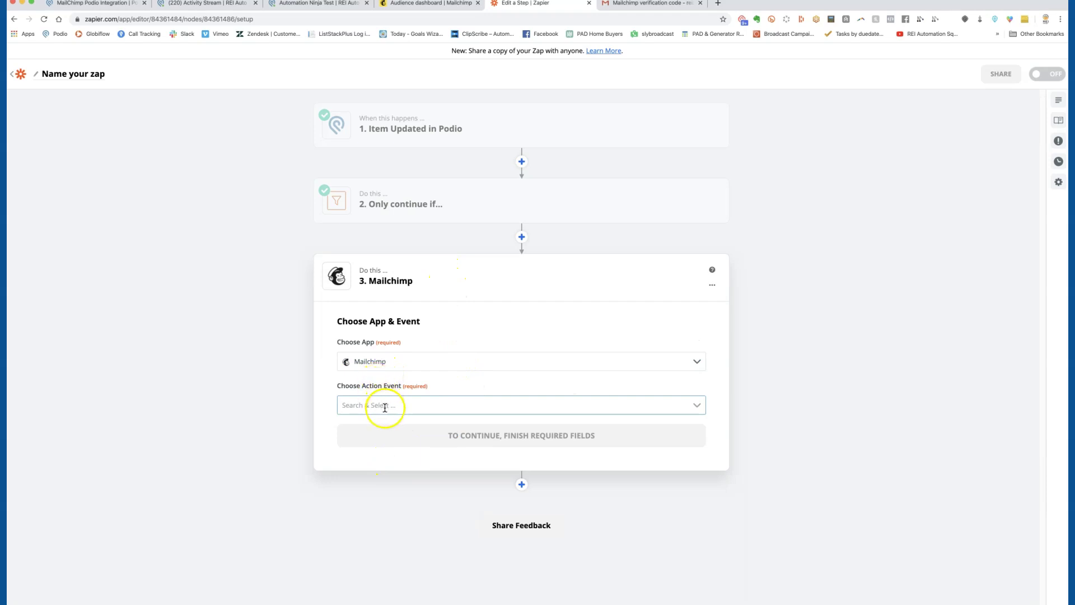
click(385, 408)
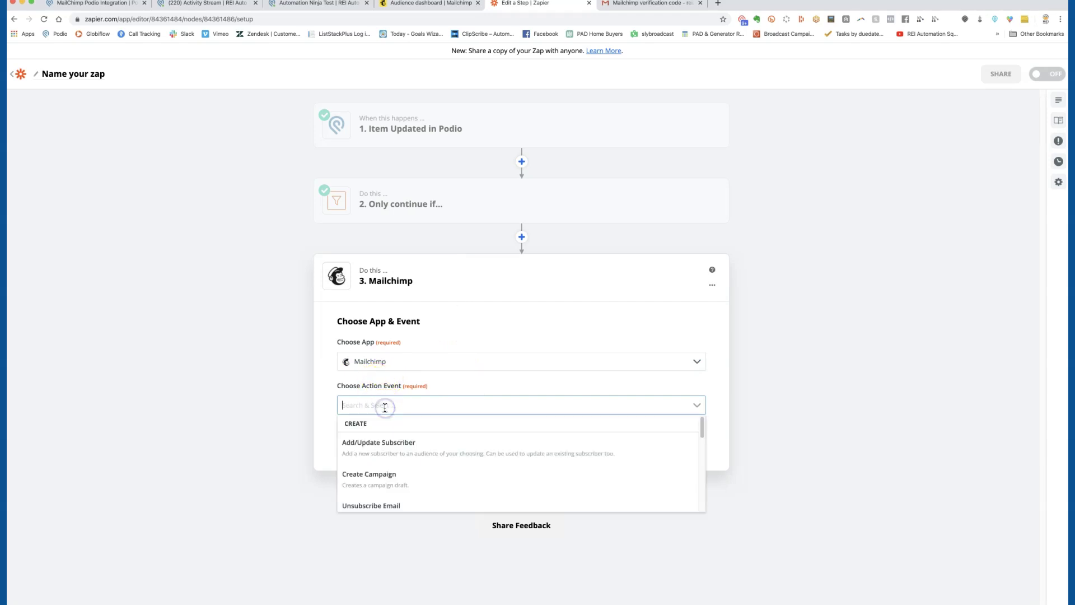
click(407, 454)
click(425, 437)
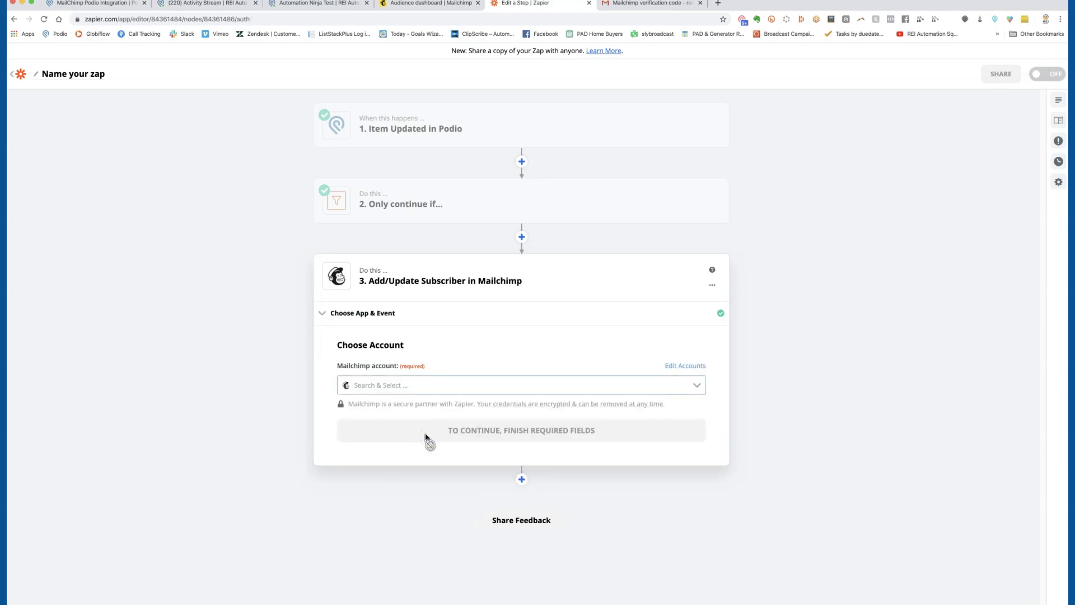
click(413, 385)
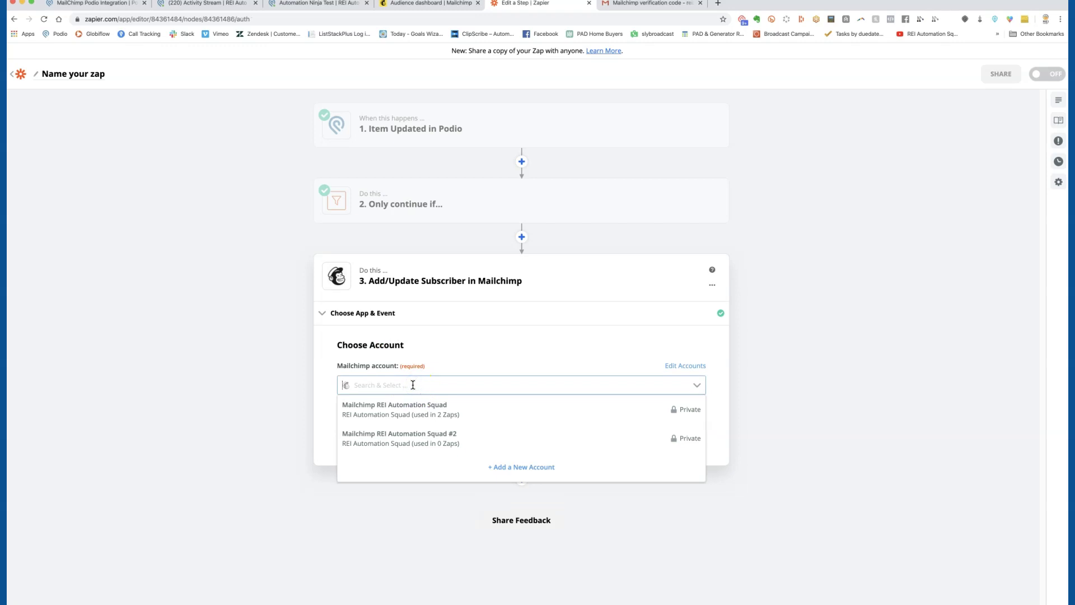
click(410, 410)
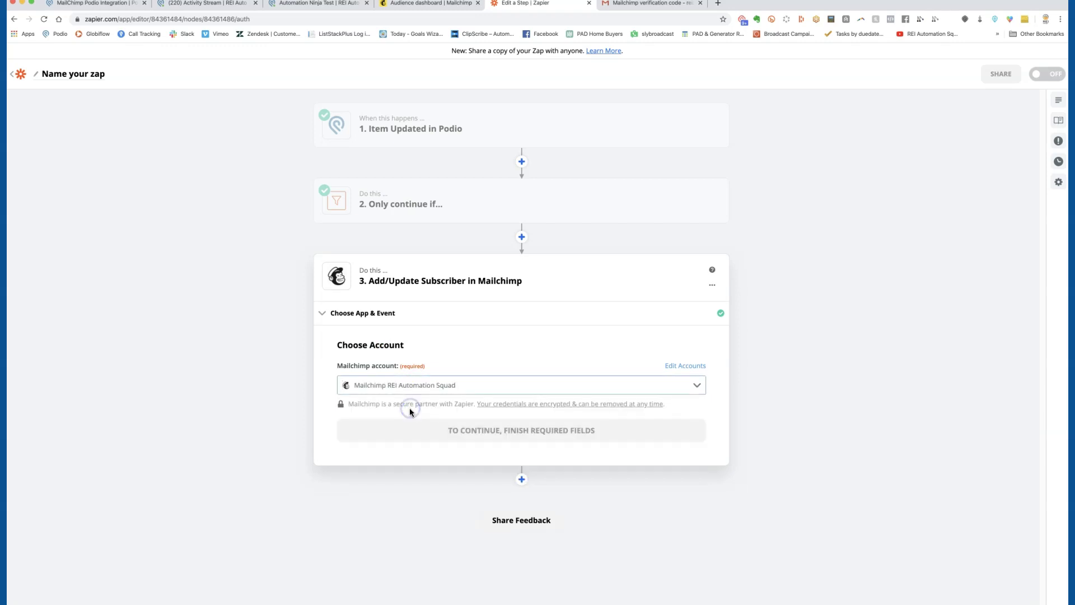
click(416, 439)
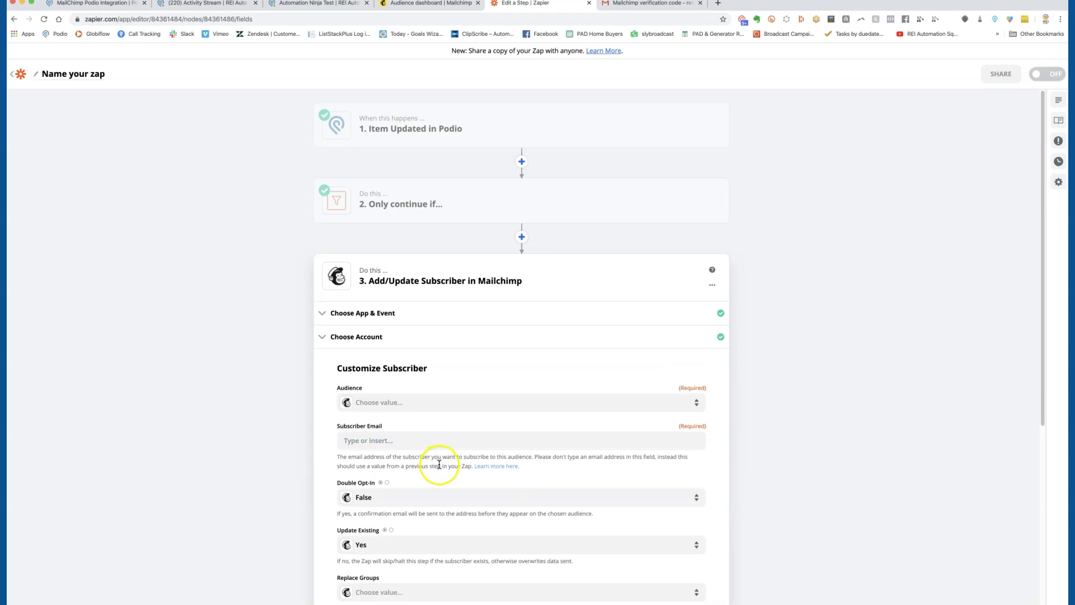
- Set the Mailchimp action's audience to Active Beast Mode Users
scroll(425, 413, down, 3)
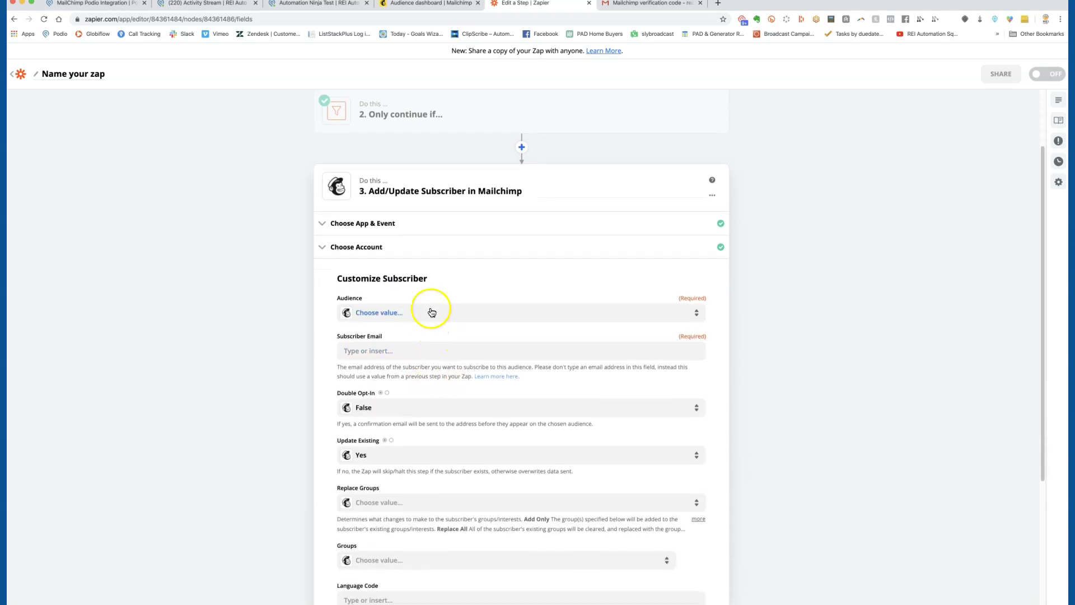
click(413, 271)
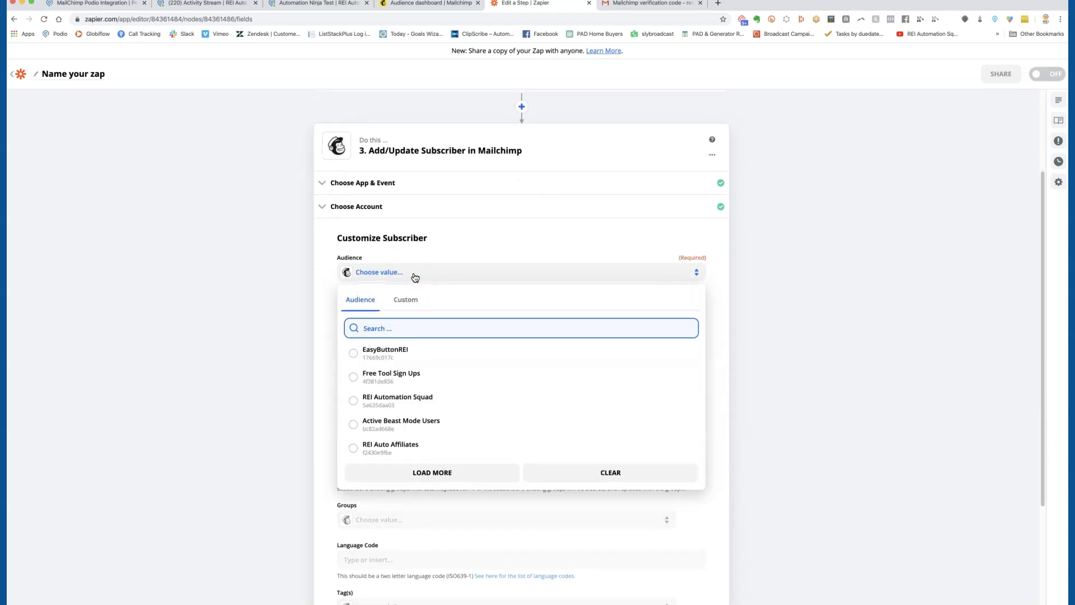
click(394, 425)
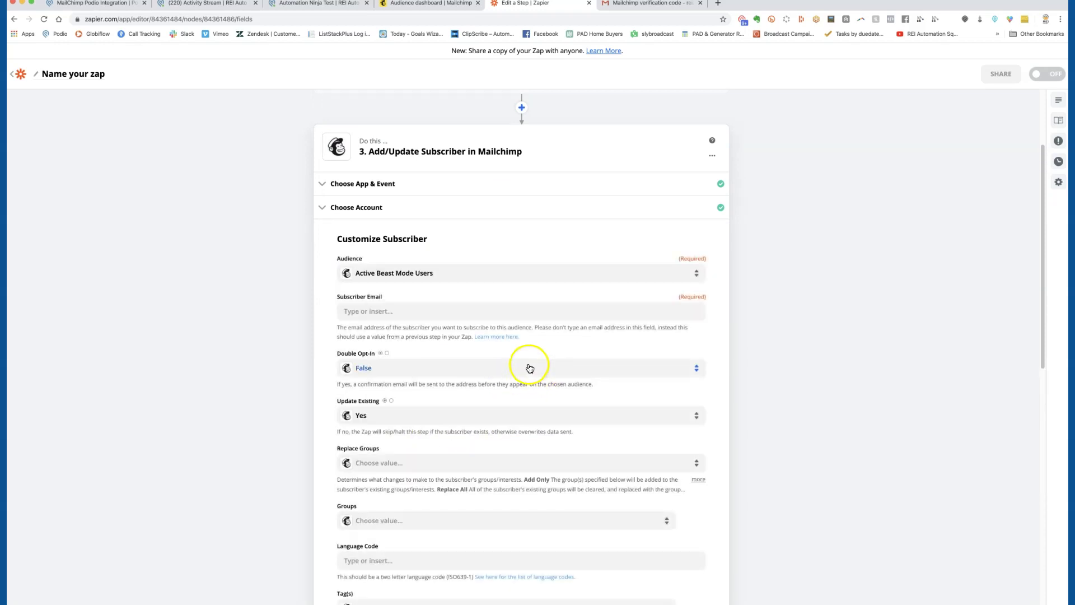
- Find the Podio seller email data and map Fields Seller E Mail 2 Value to the Subscriber Email field
click(389, 312)
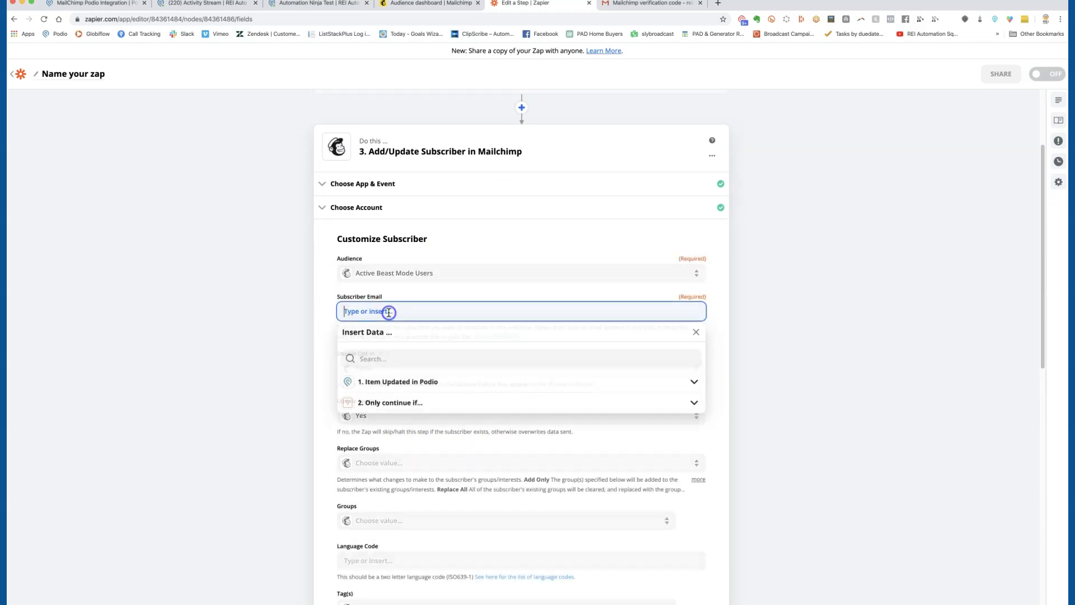
click(410, 382)
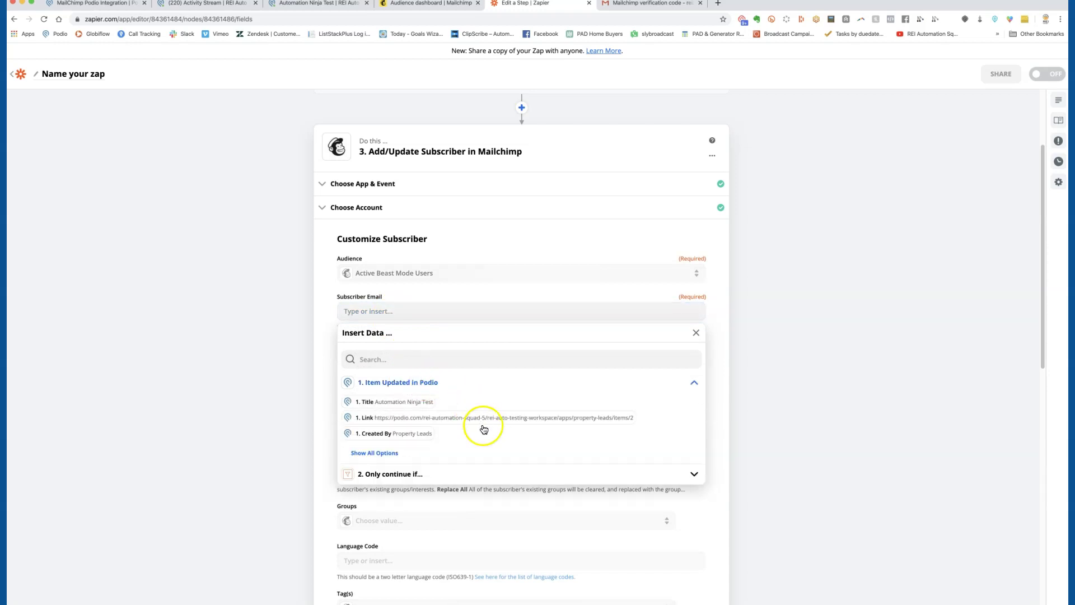
click(366, 454)
scroll(539, 480, down, 3)
scroll(539, 479, down, 5)
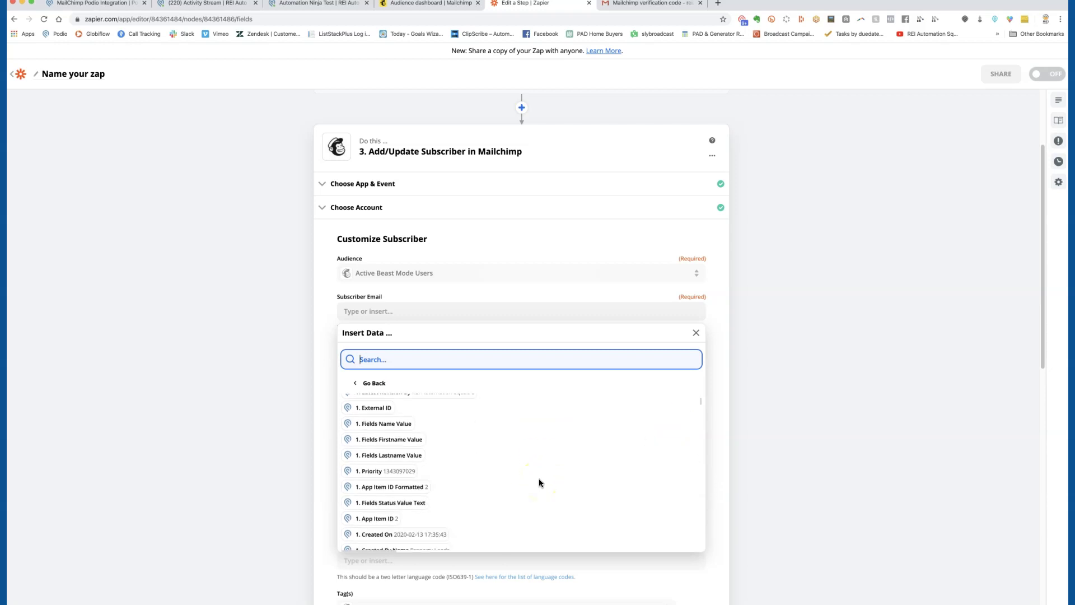
text(seller email)
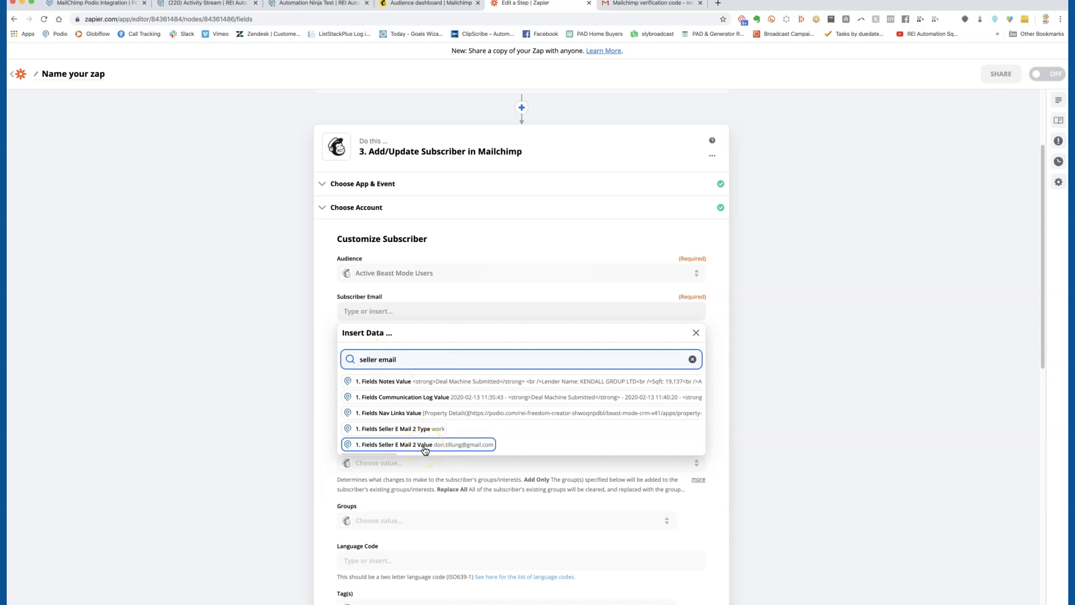
click(477, 447)
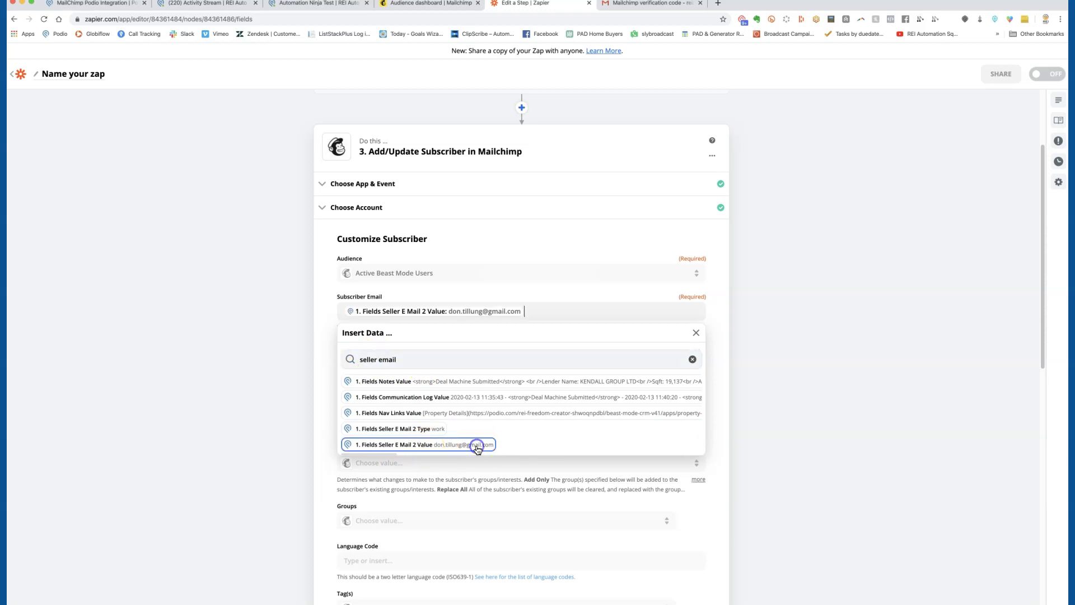
click(333, 391)
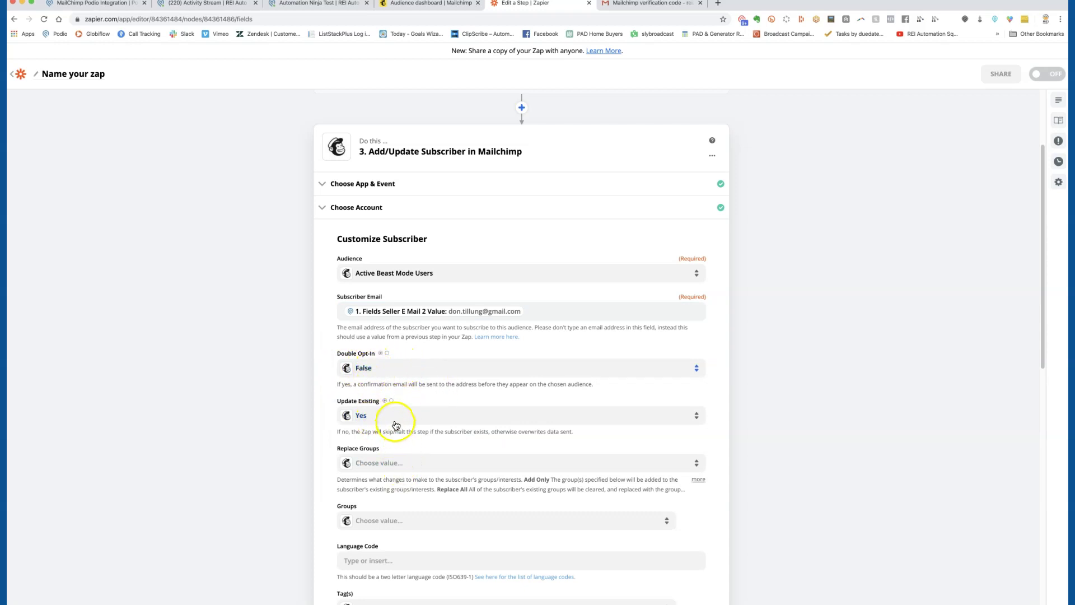
- Check the seller name on the Podio lead and map the Podio item's Title to the subscriber's First Name field
scroll(379, 420, down, 3)
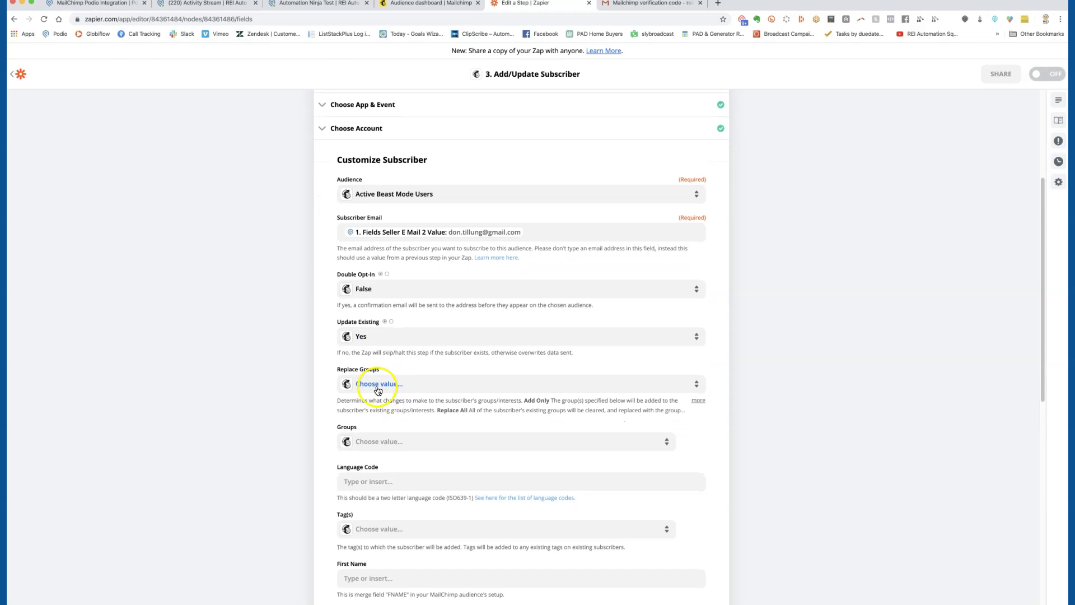
scroll(377, 390, down, 4)
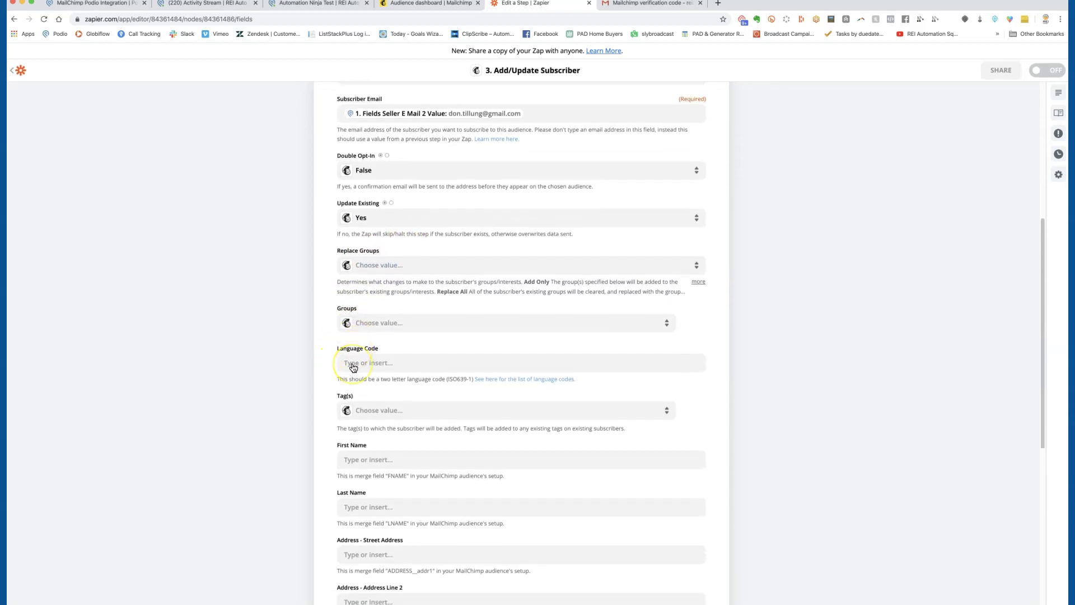
scroll(353, 367, down, 2)
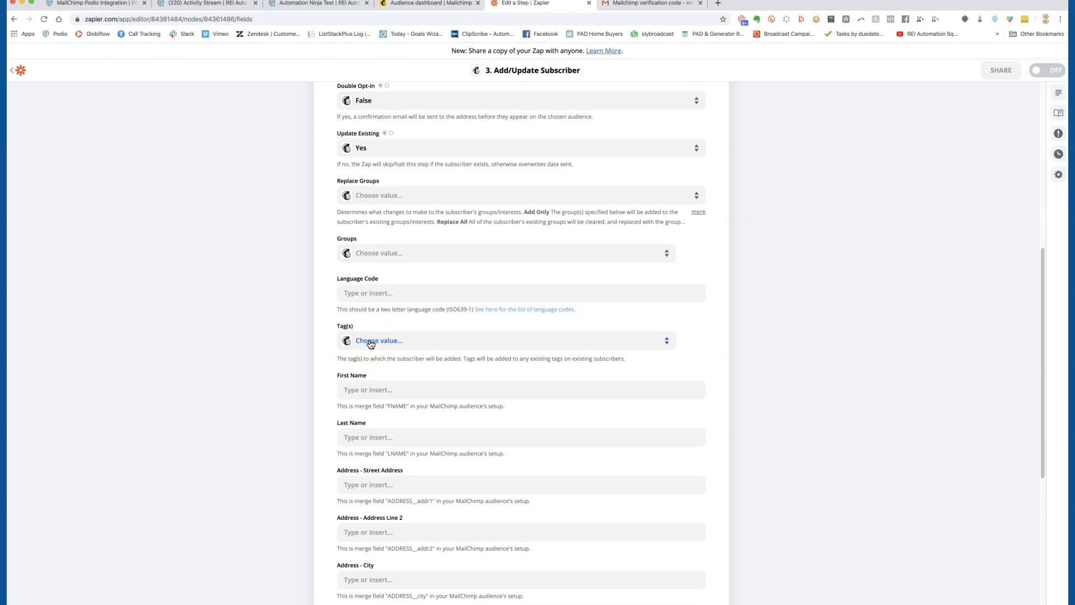
scroll(369, 344, down, 1)
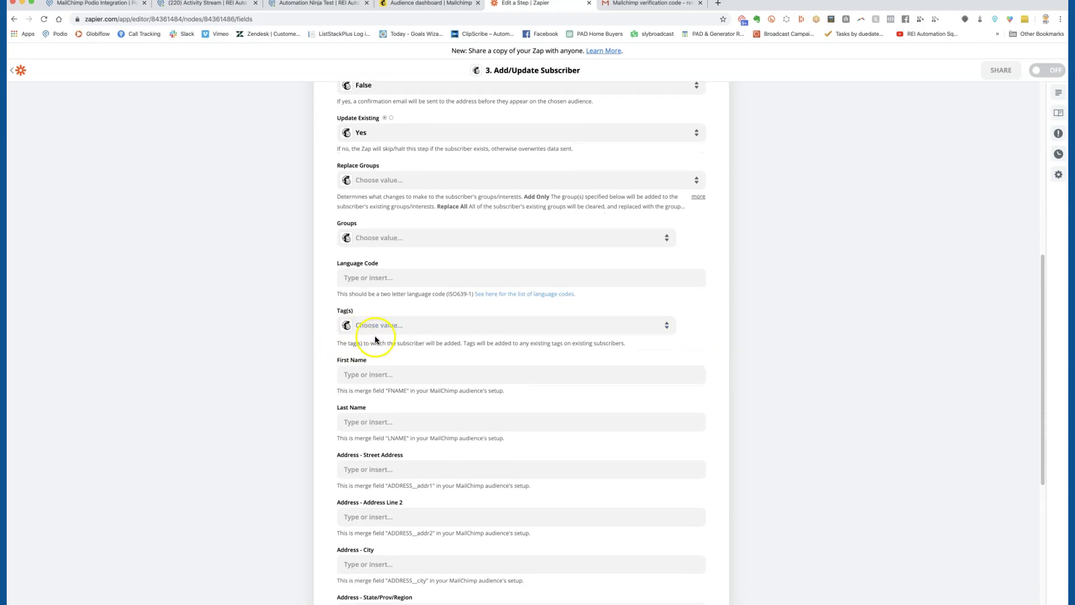
scroll(375, 340, down, 2)
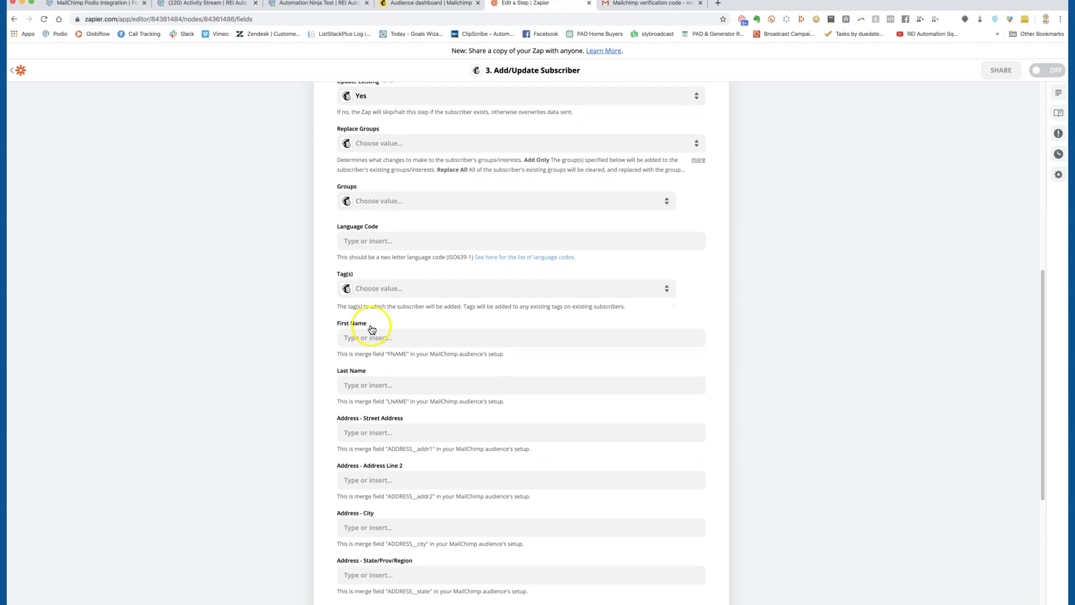
scroll(372, 330, down, 2)
click(375, 302)
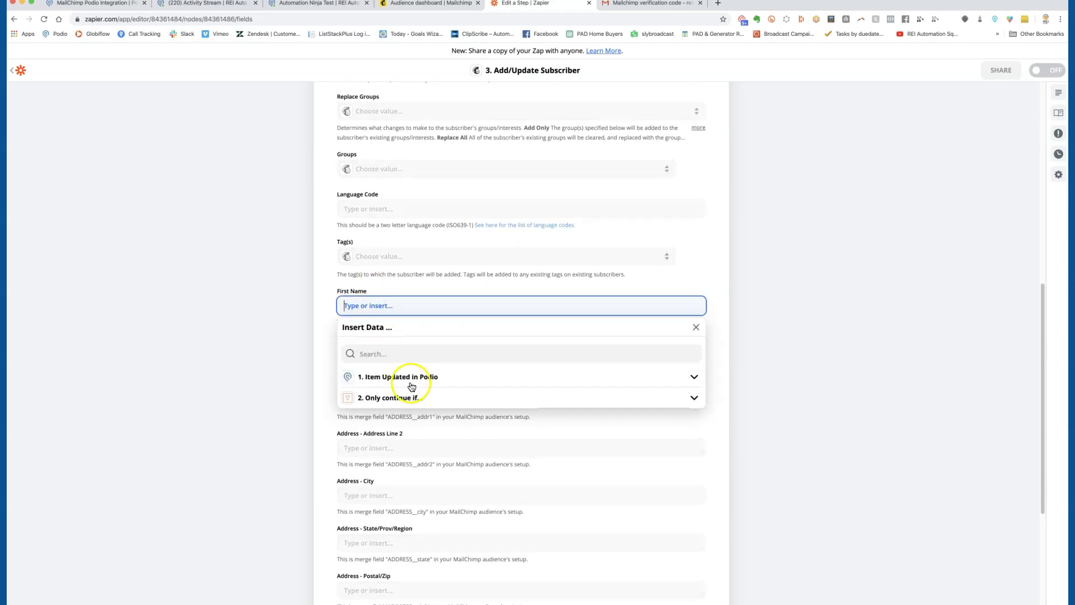
click(410, 380)
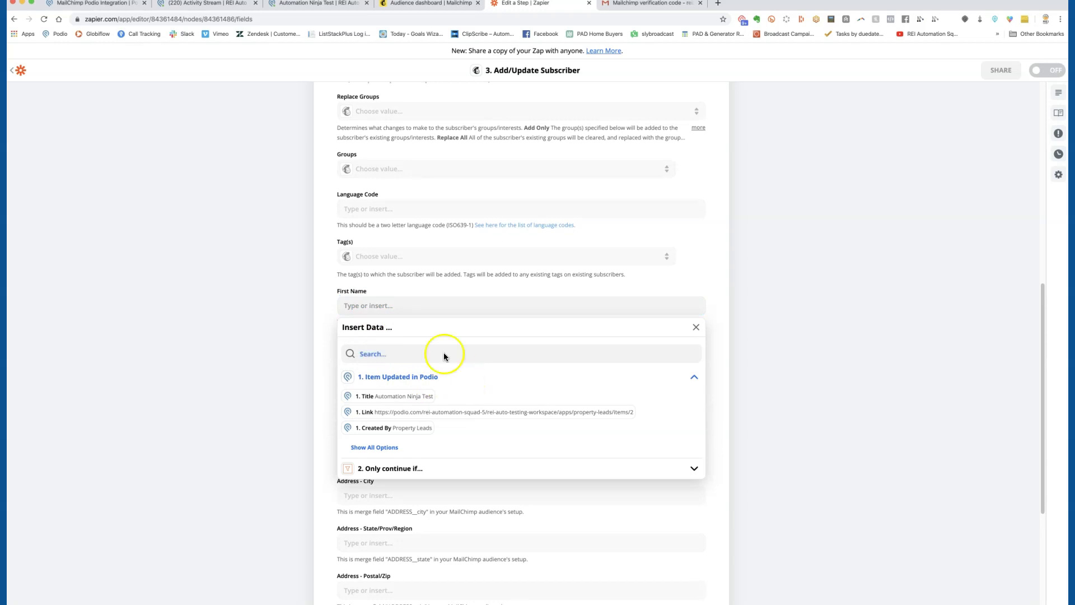
click(209, 5)
click(300, 6)
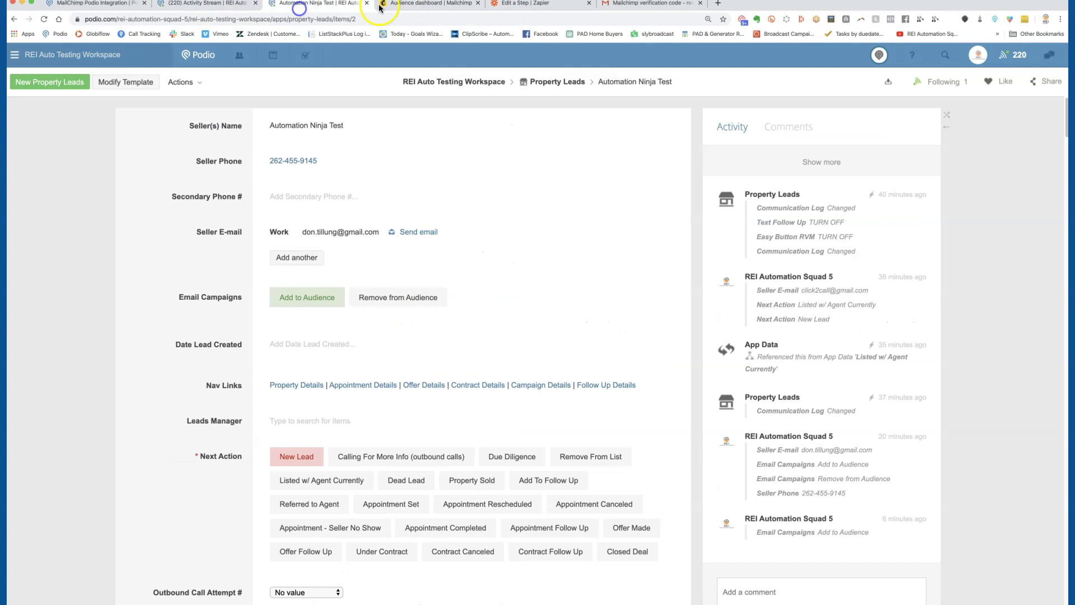
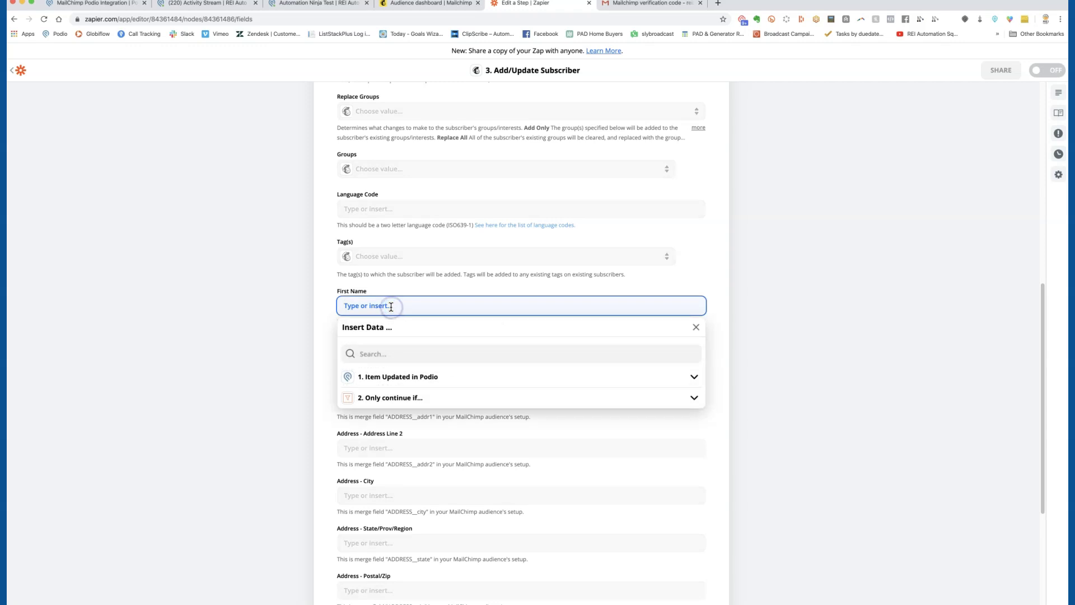
click(430, 376)
click(429, 397)
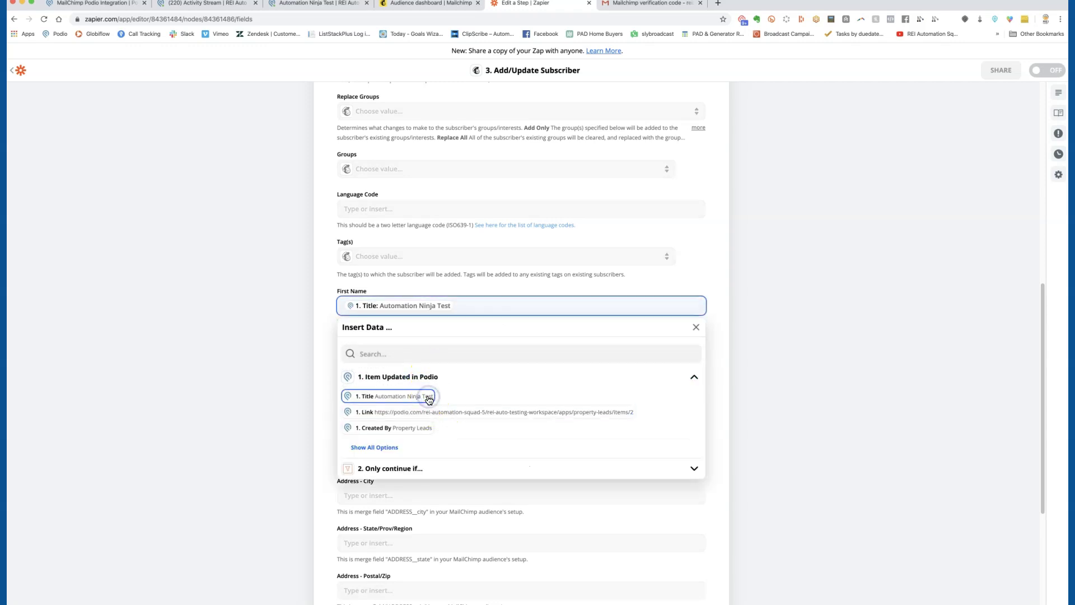
- Replace the First Name field's Title mapping with Podio's Fields Seller Name Value
click(468, 307)
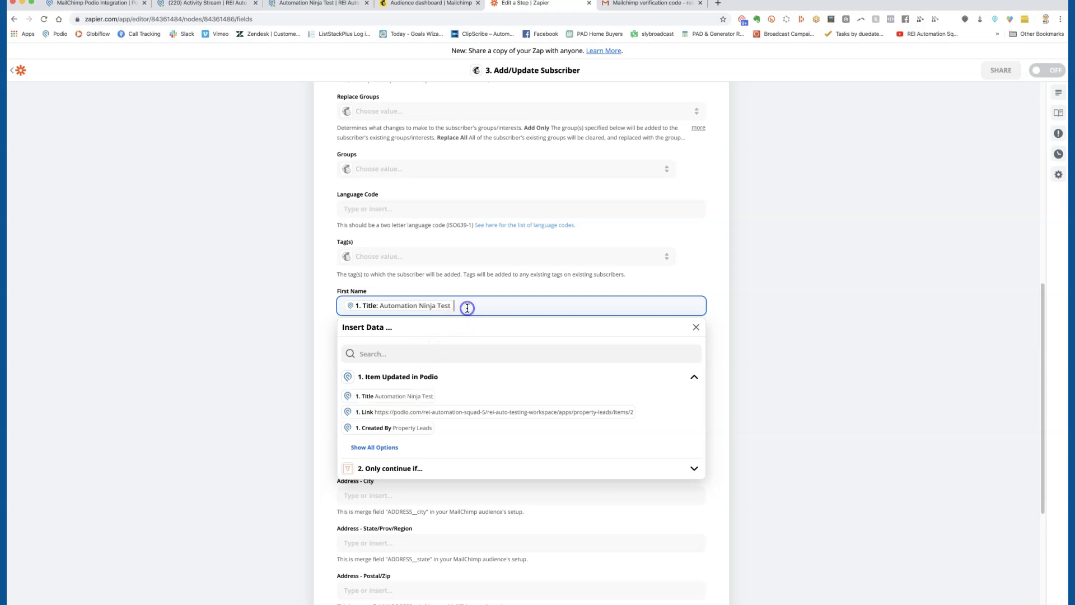
key(BackSpace)
text(sellers)
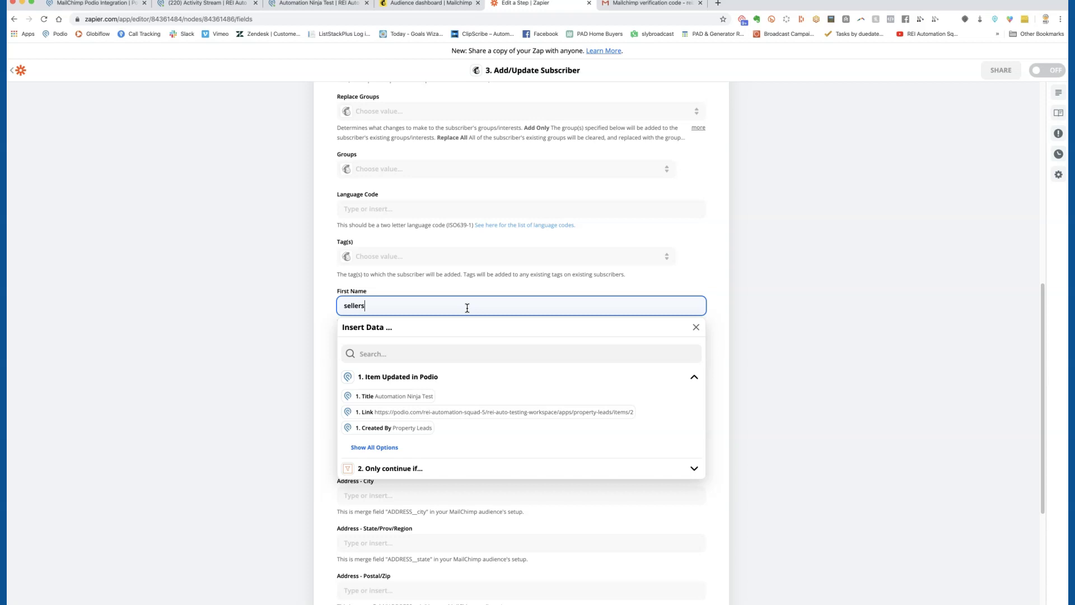
click(394, 353)
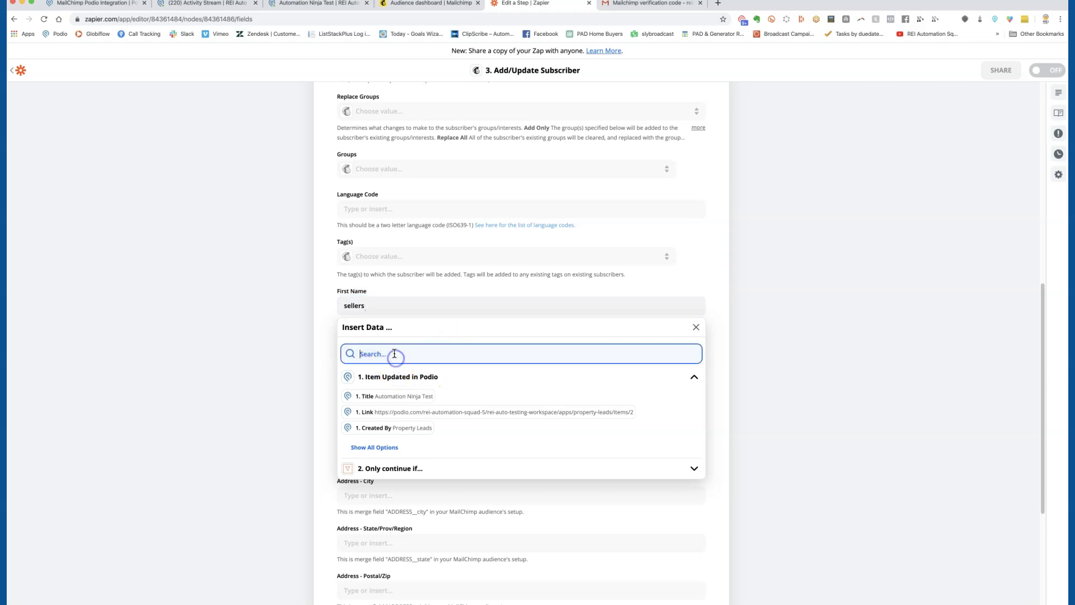
text(sellers)
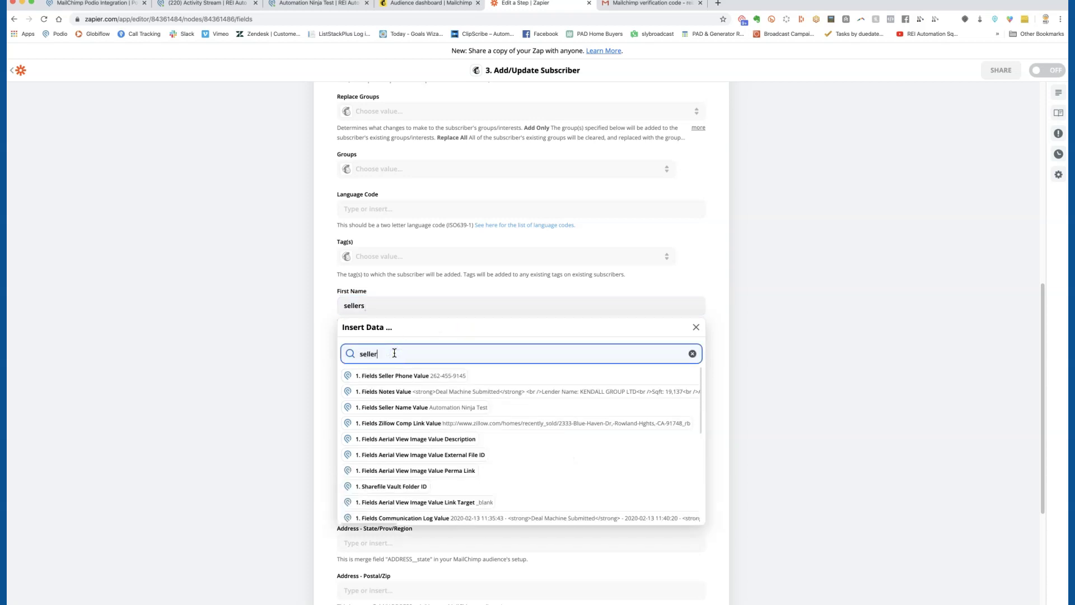
triple_click(414, 331)
text(name)
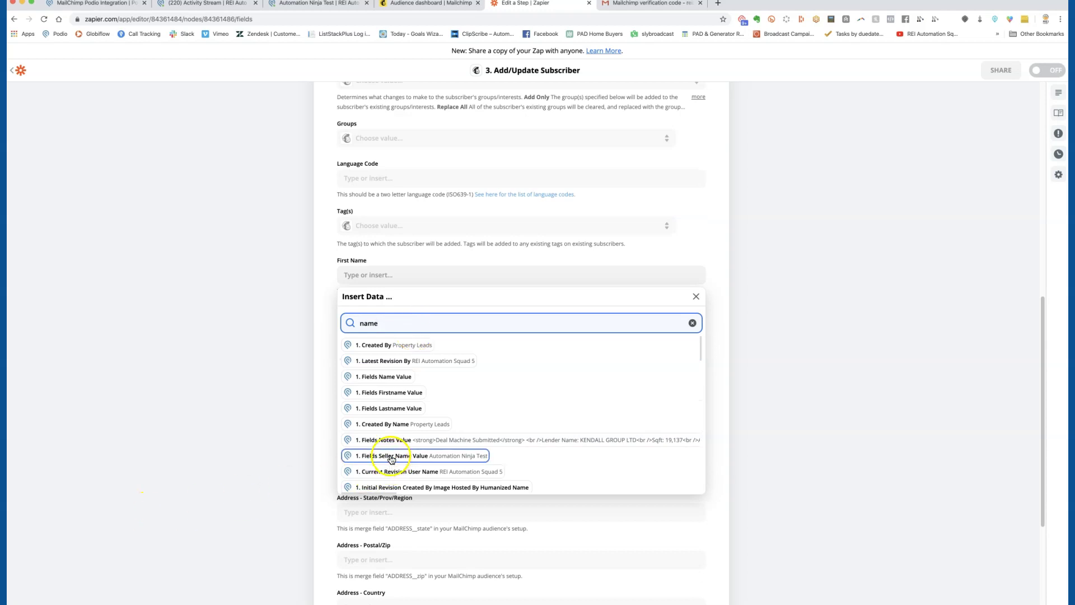
click(480, 456)
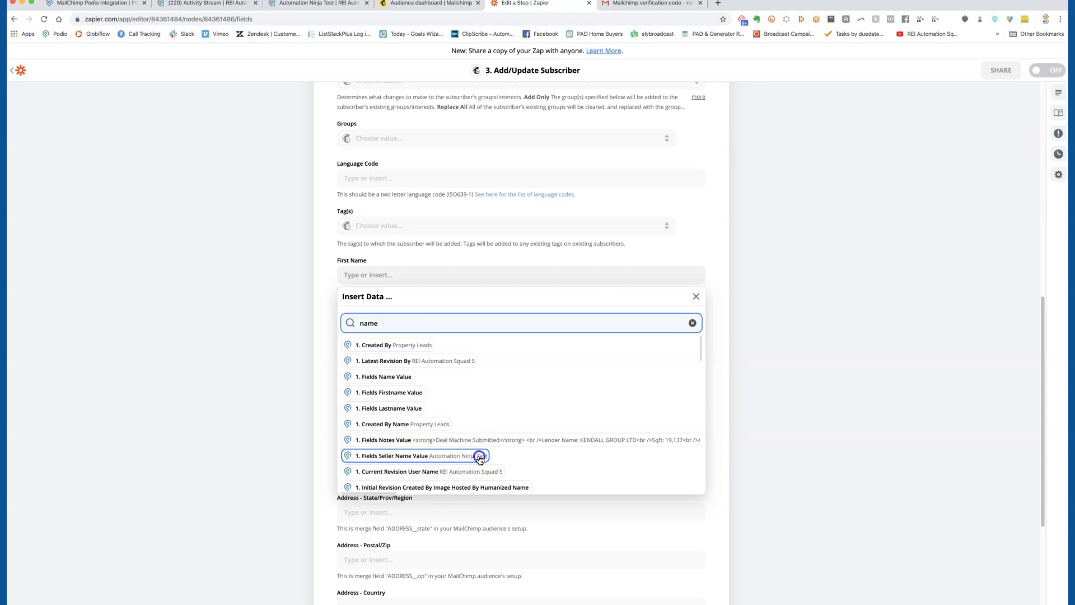
click(324, 294)
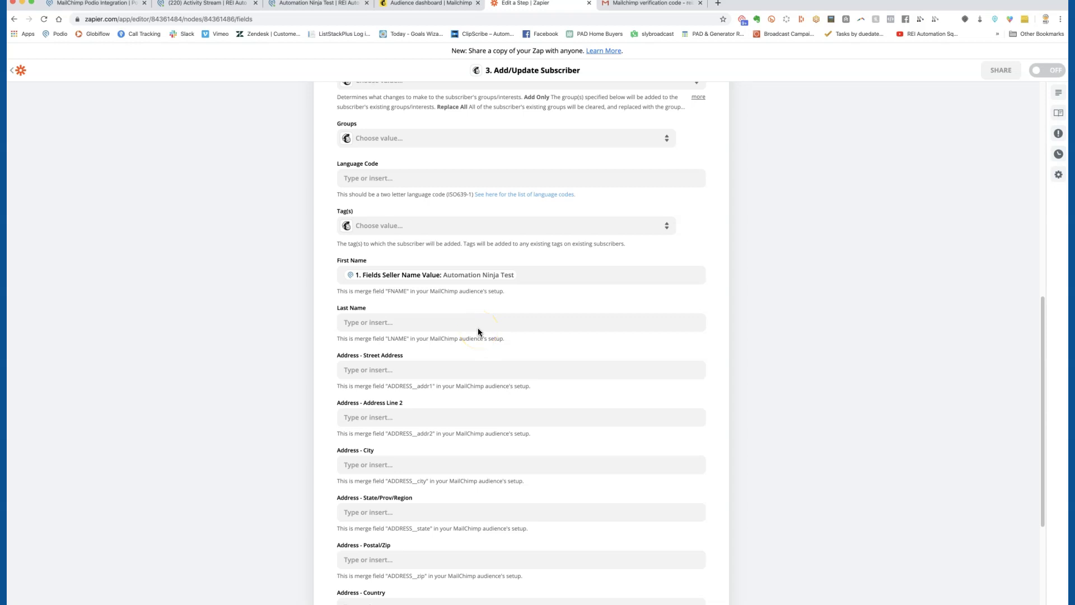
- Map the Podio property address's street, city, state and postal code, set Country to USA, and map Fields Seller Phone Value to Phone Number
click(418, 370)
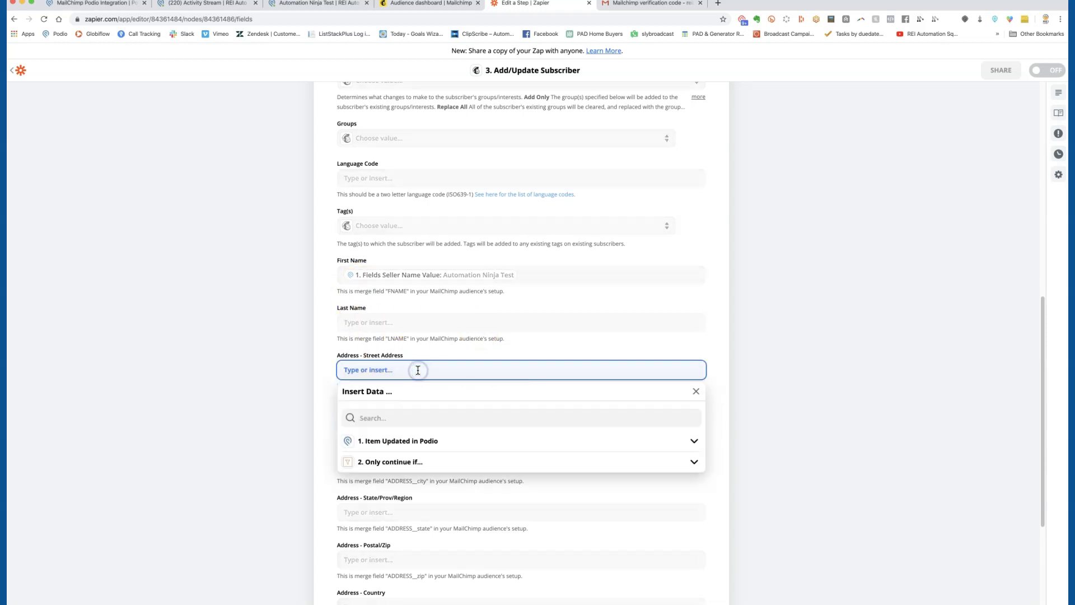
click(425, 441)
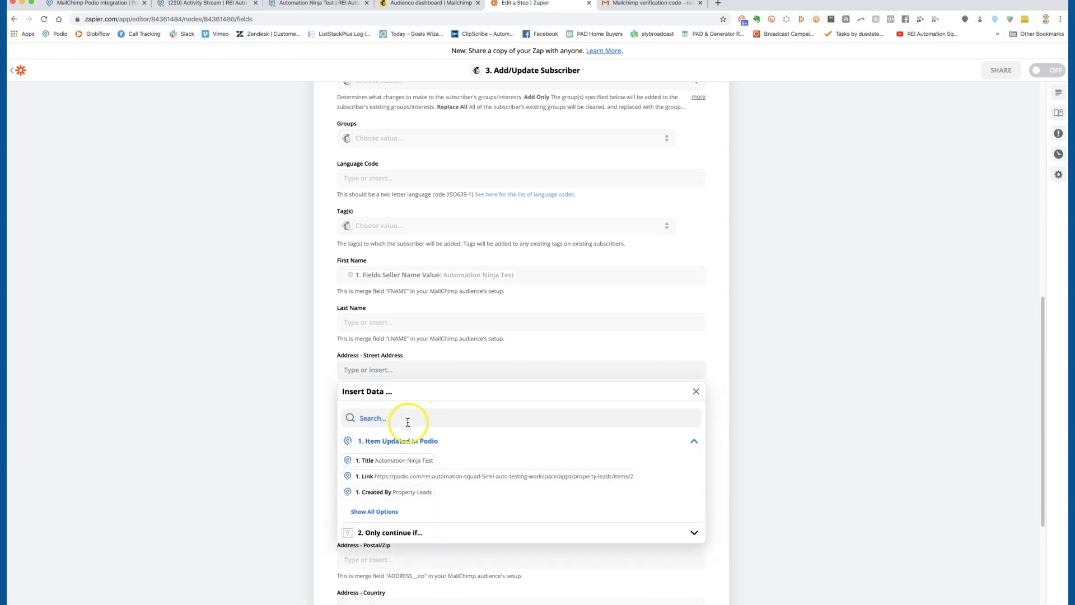
click(407, 422)
text(address)
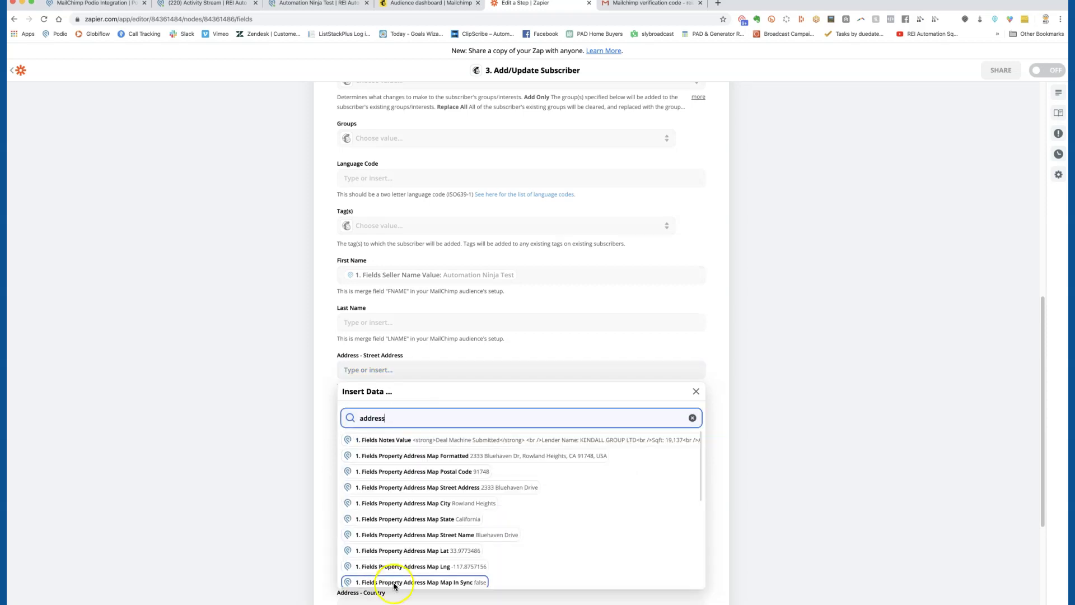
click(475, 494)
click(321, 393)
click(410, 414)
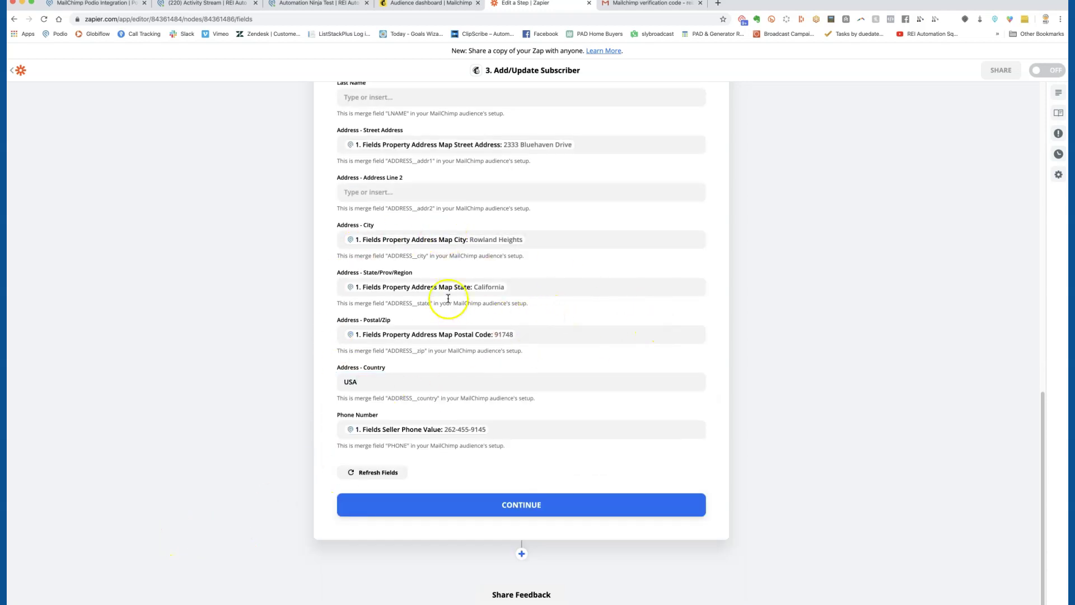
double_click(367, 373)
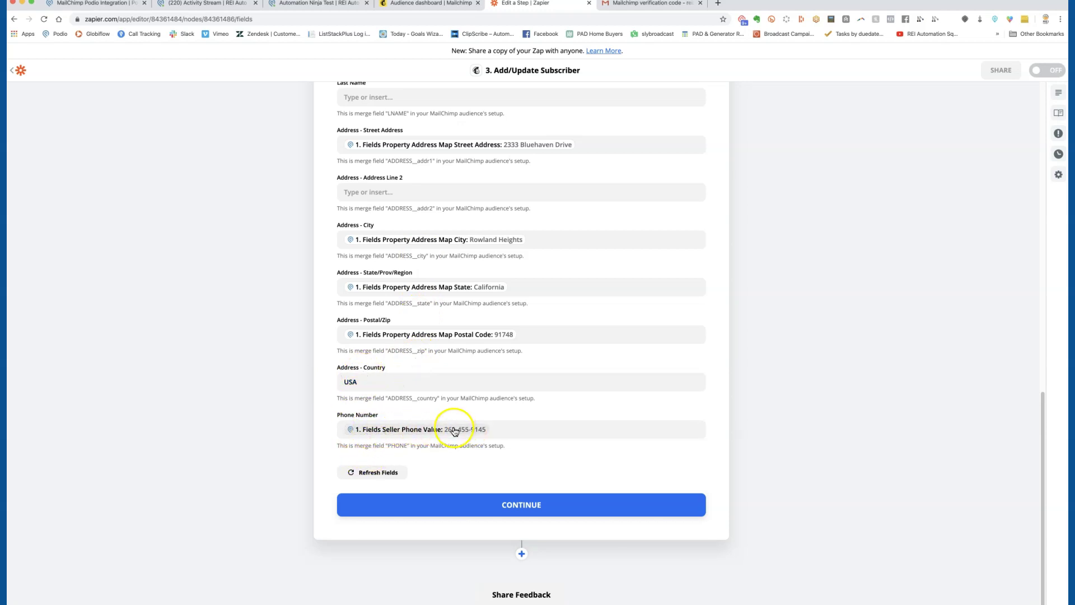
- Finish customizing the subscriber, review the mapped data and send the test subscriber to Mailchimp
click(484, 511)
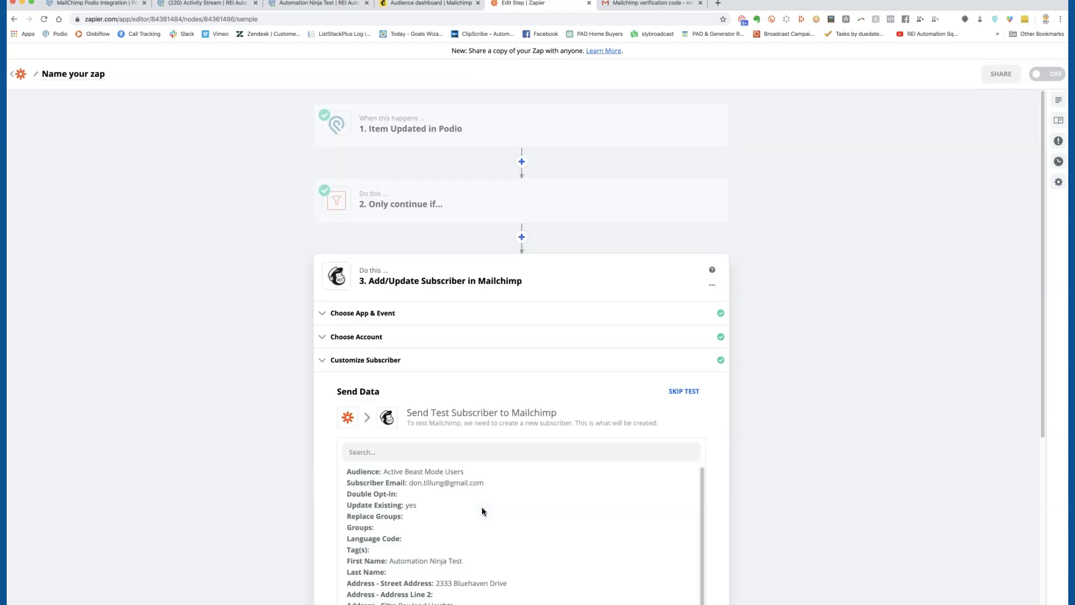
scroll(320, 481, down, 4)
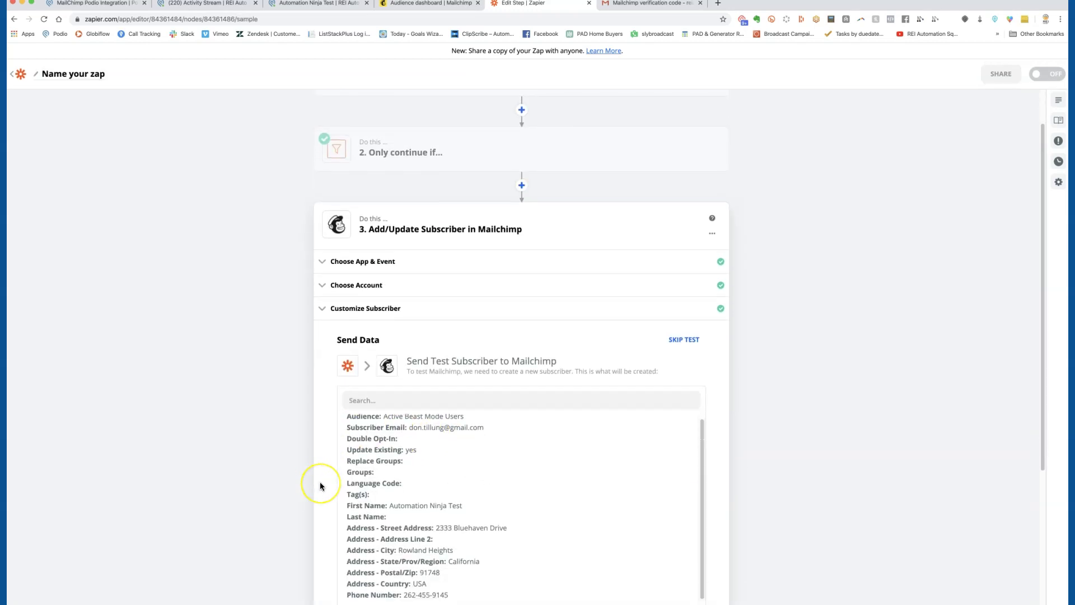
scroll(320, 483, down, 2)
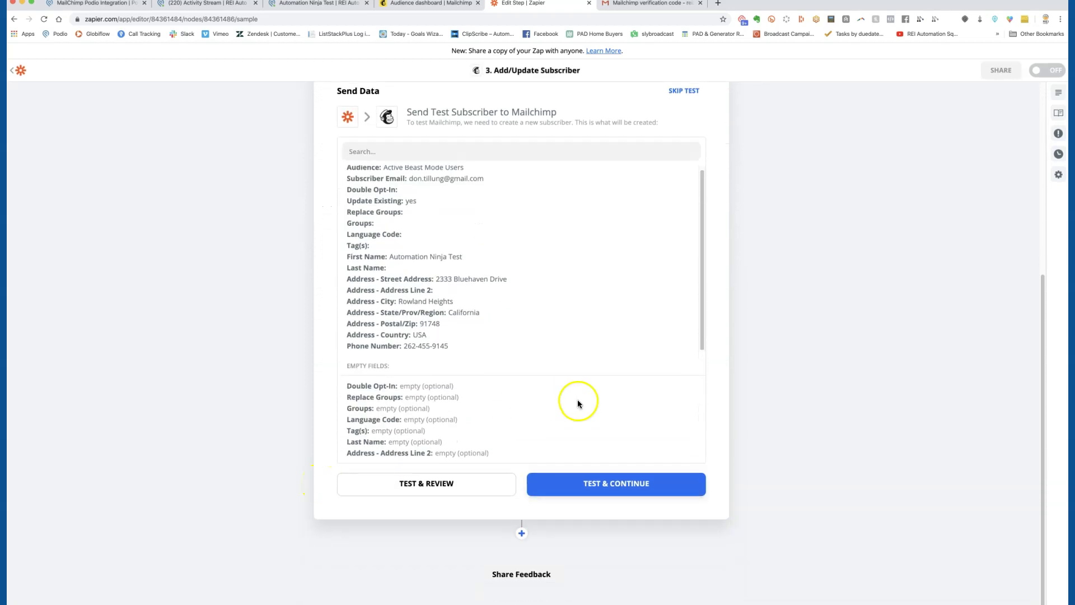
click(605, 490)
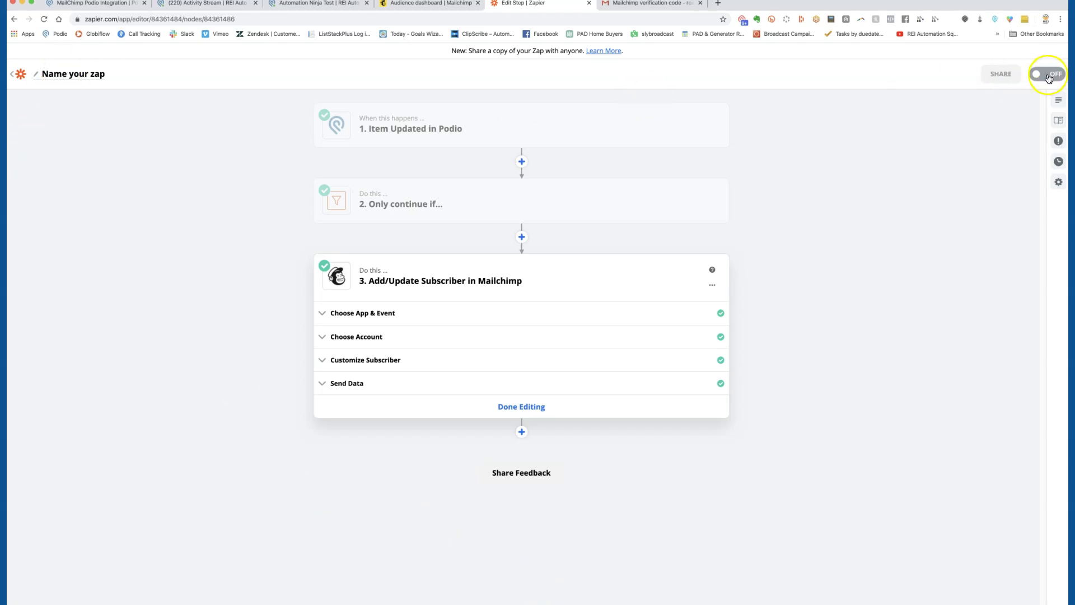
- Name the zap Podio to MailChimp and turn it on
click(97, 75)
text(Podio to MailChimp)
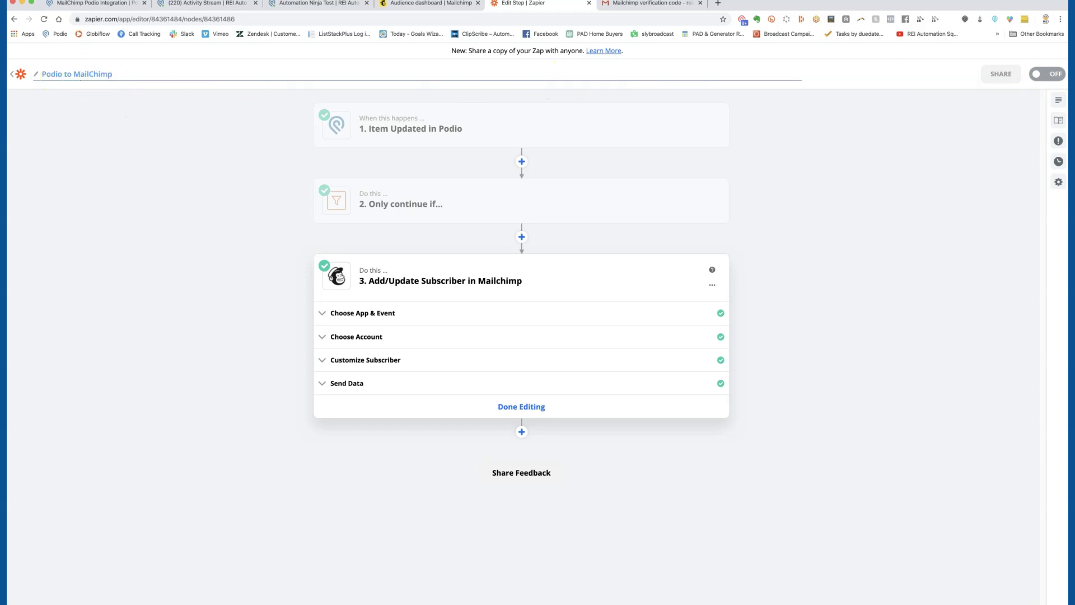
click(1048, 76)
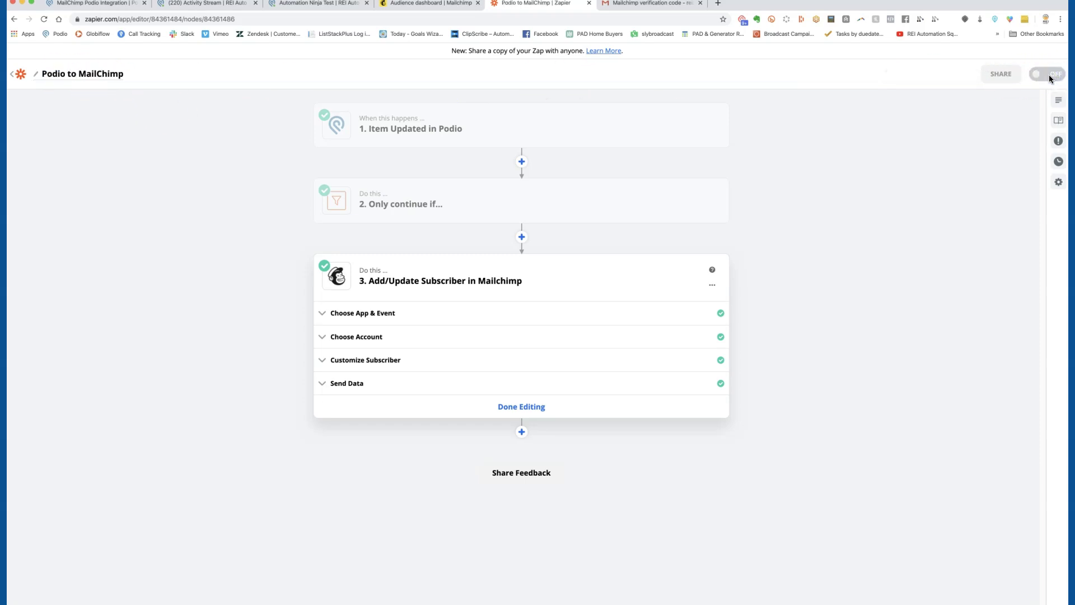
mouse_move(708, 115)
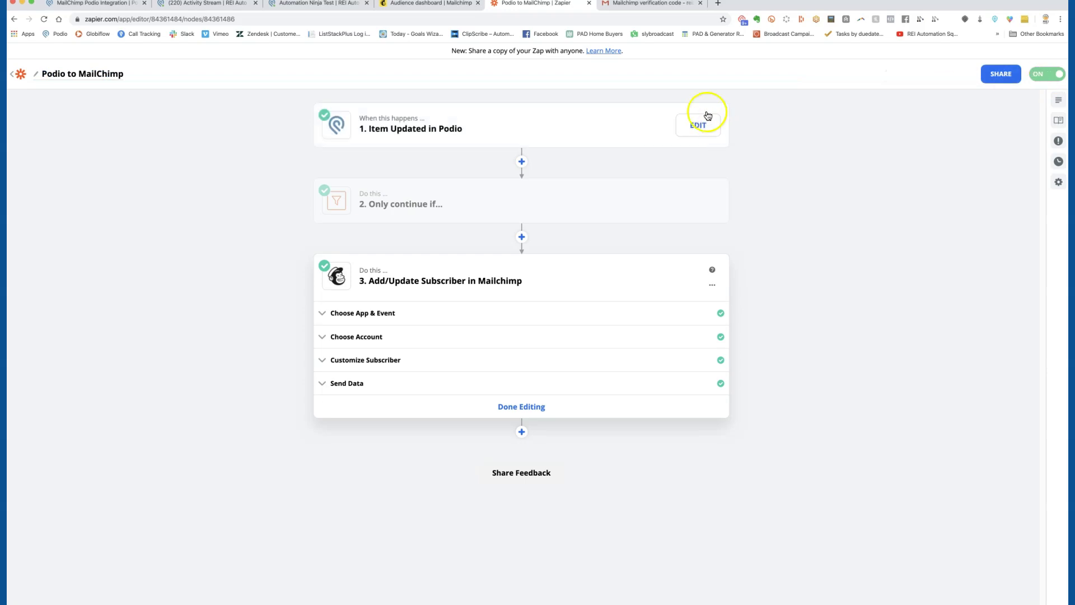
- Switch to Mailchimp and examine all contact columns for the new subscriber in the Active Beast Mode Users audience
click(197, 3)
click(288, 11)
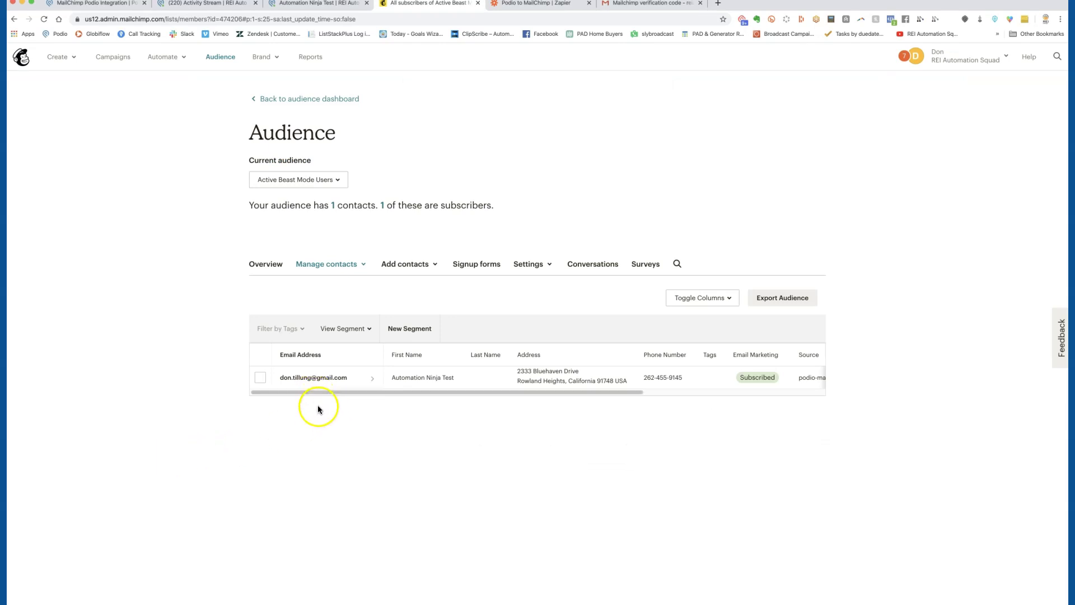
drag(320, 391, 371, 391)
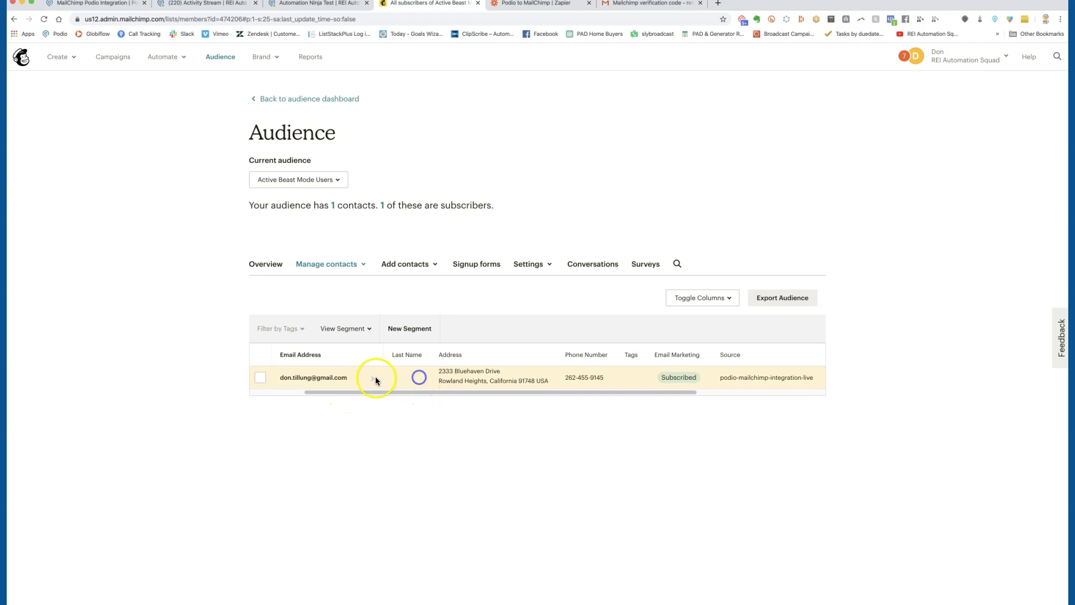
drag(384, 392, 180, 347)
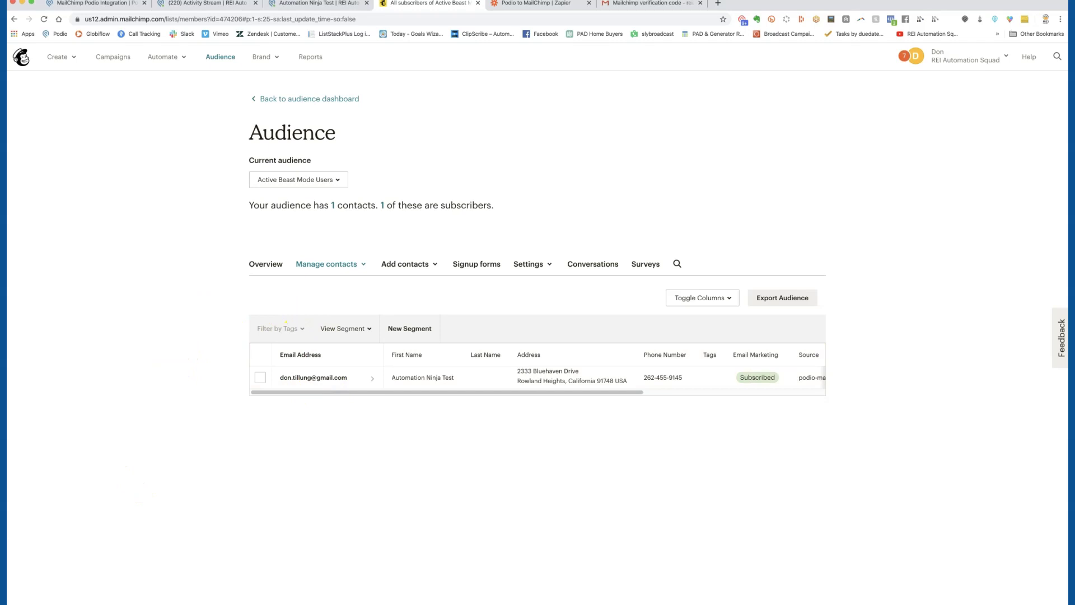
- Get the MailChimp Podio Integration extension, sign in with Podio and grant it access to the Podio account
key(super+1)
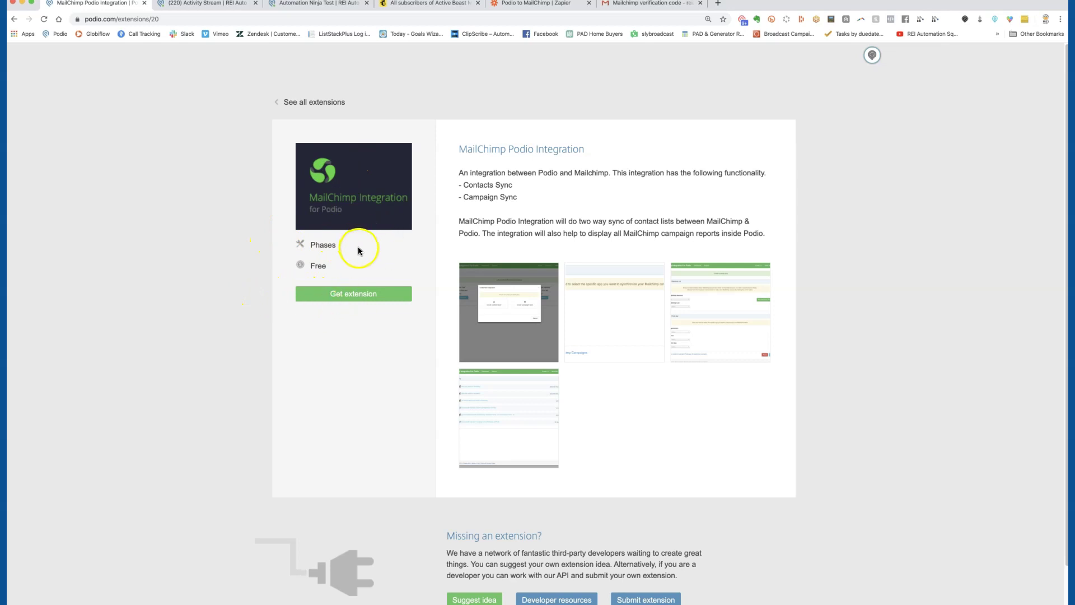
click(374, 295)
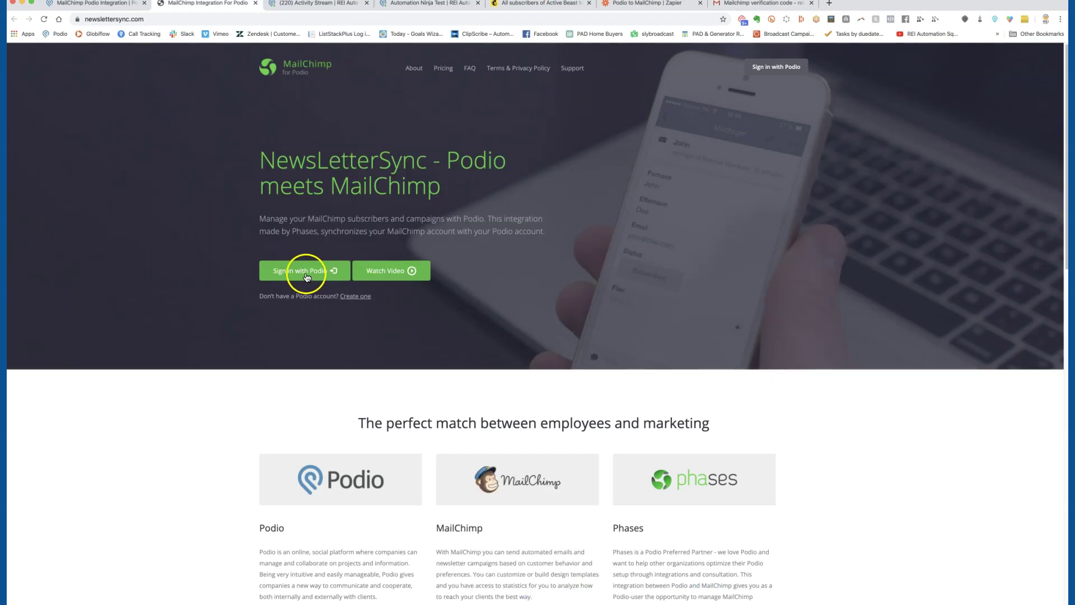
click(309, 274)
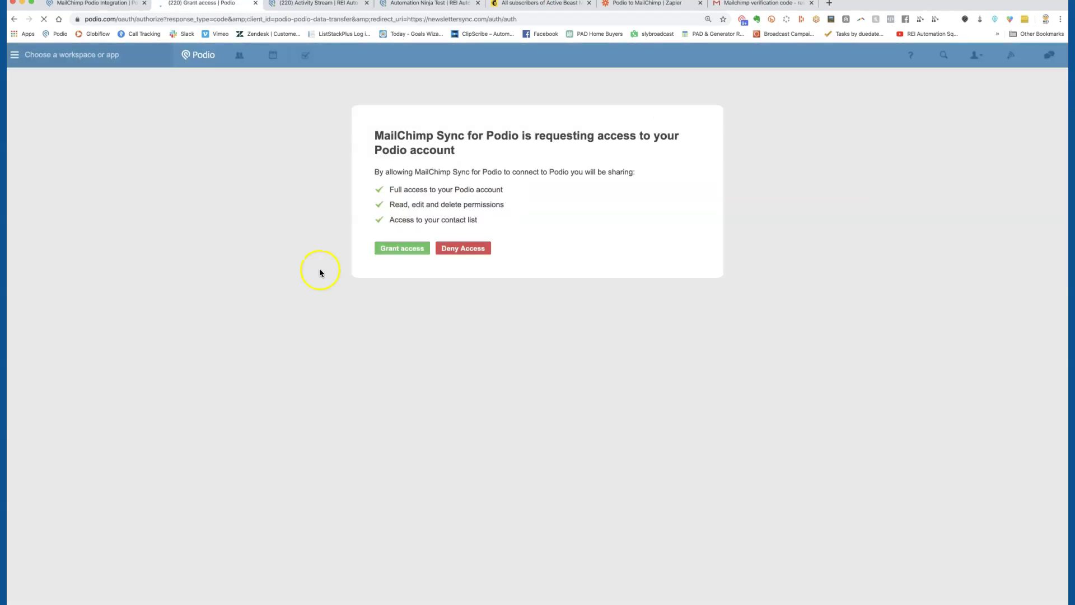
click(395, 253)
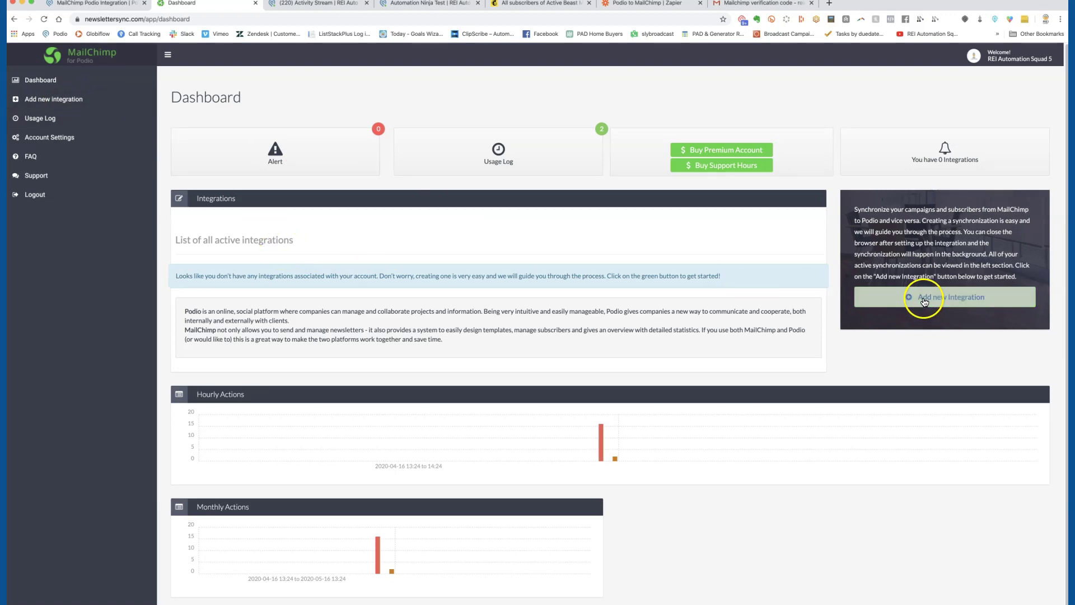
- Start a new Contacts Sync integration using the MailChimp list Active Beast Mode Users
click(54, 99)
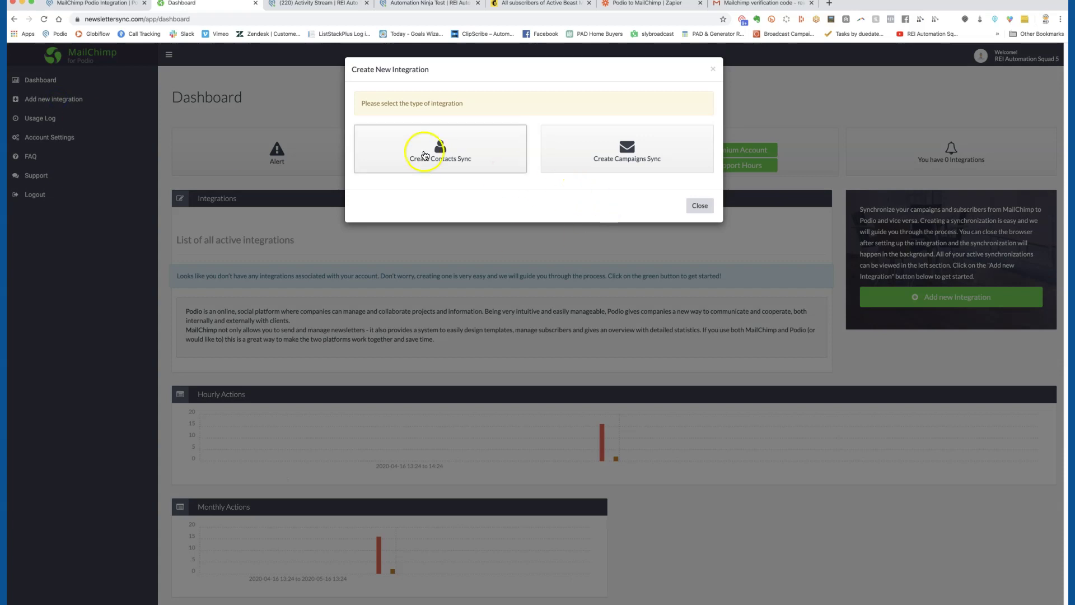
click(454, 154)
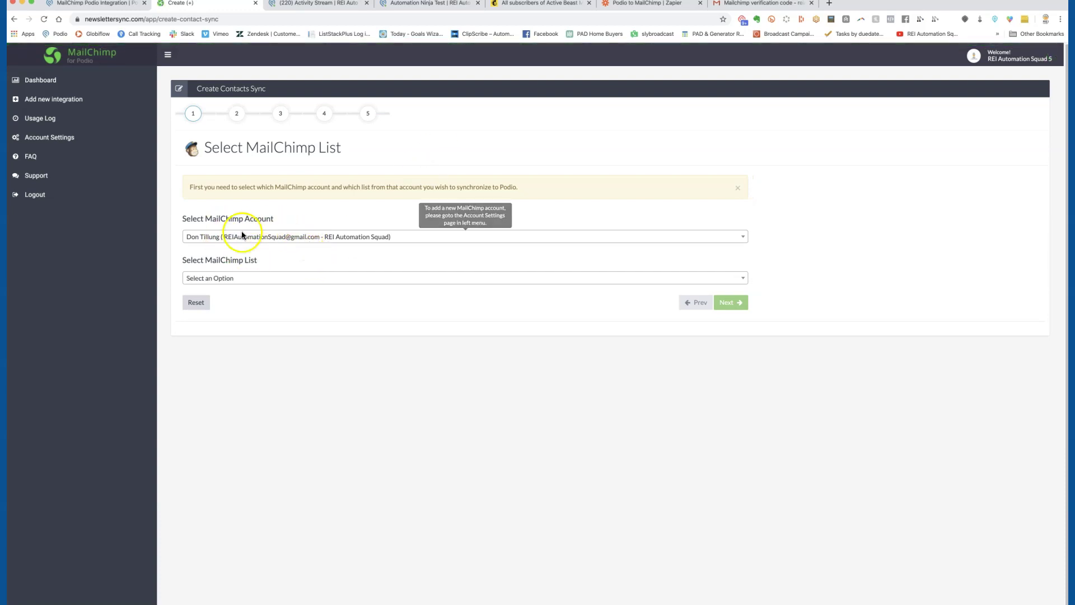
click(247, 279)
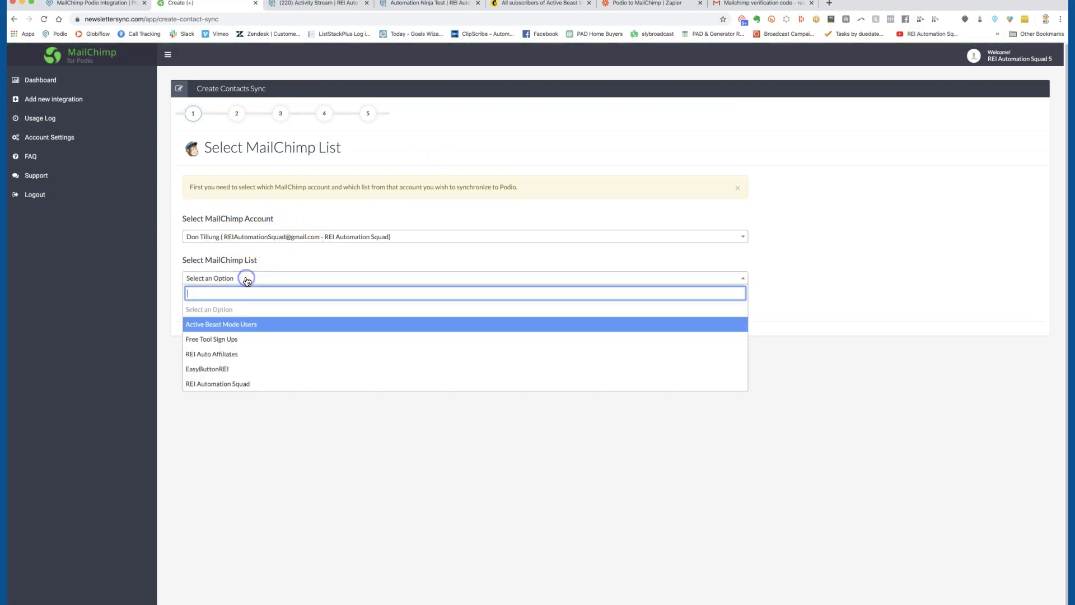
click(244, 324)
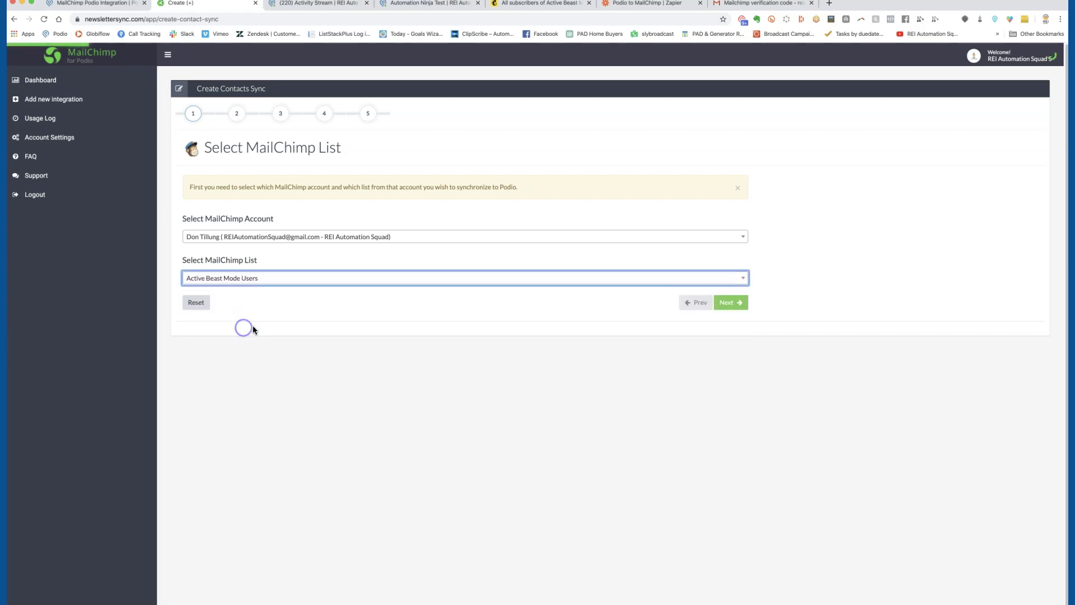
click(743, 304)
- Select the organization REI Automation Squad 5, the space REI Auto Testing Workspace and its Podio app, and proceed to the status field mapping
click(303, 235)
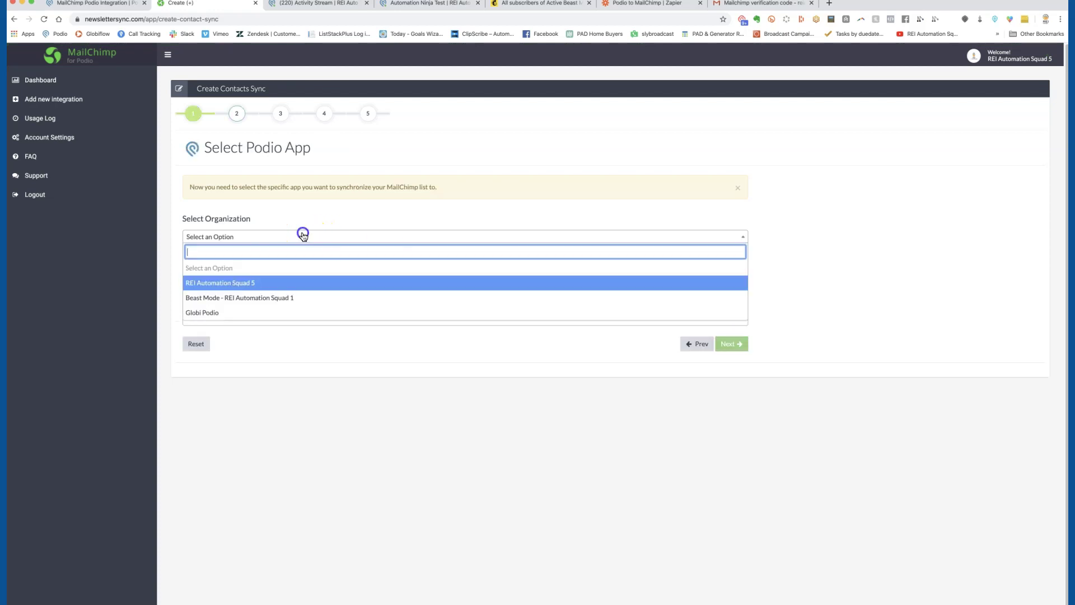
click(249, 282)
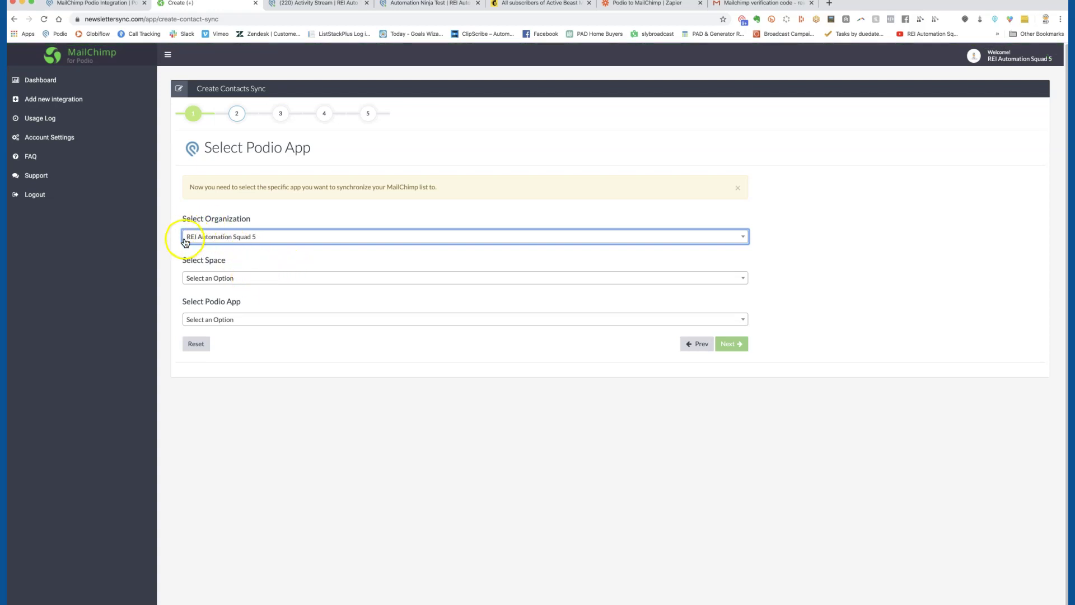
click(234, 278)
text(to Te)
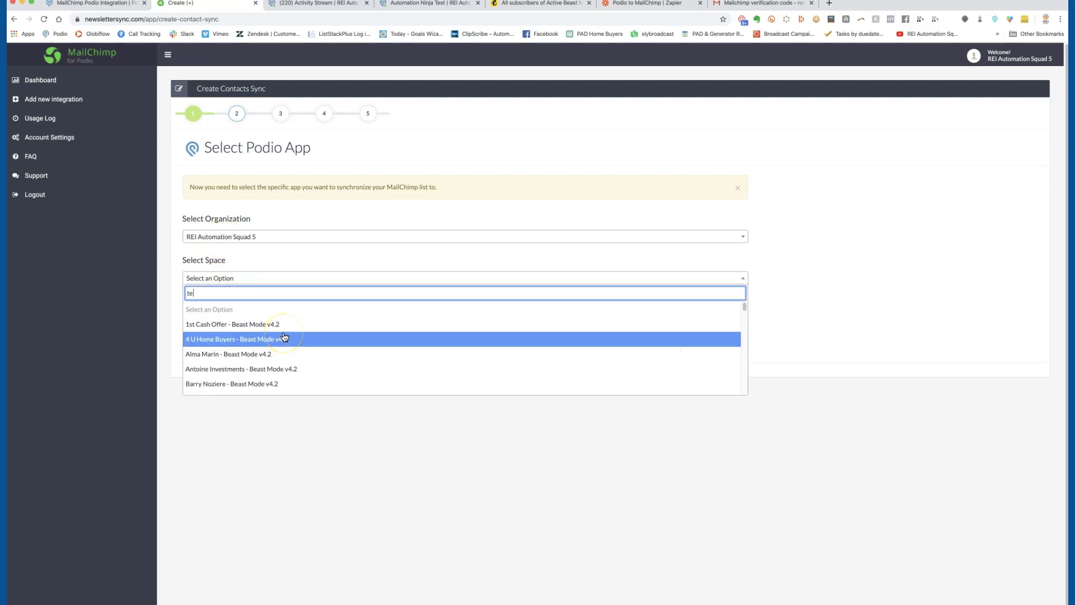
text(st)
click(274, 307)
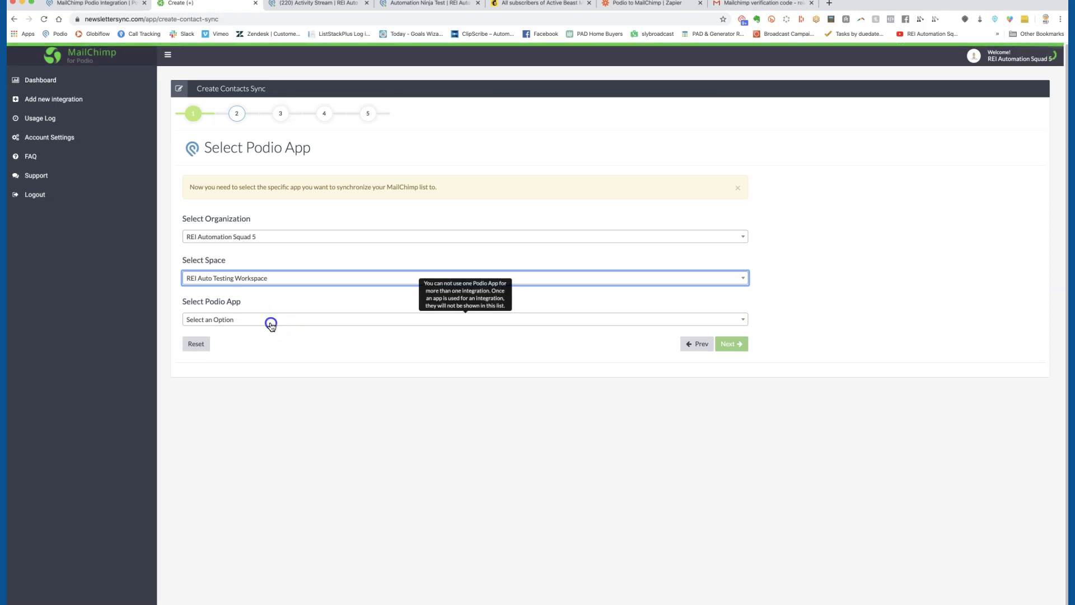
click(270, 323)
click(283, 364)
click(734, 344)
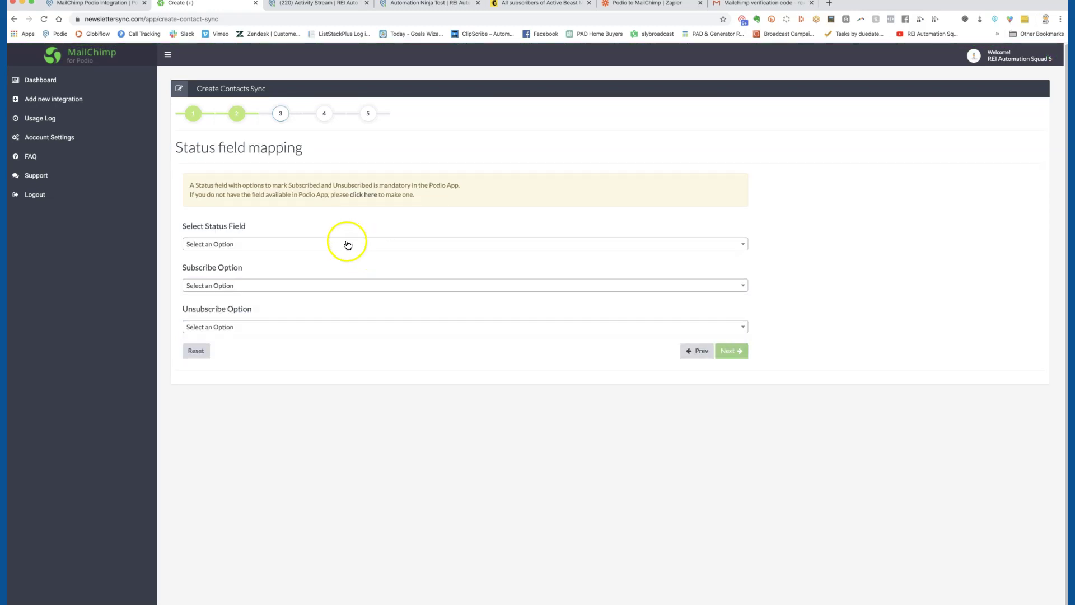
- Set the status field to Email Campaigns, with Add to Audience as subscribe option and Remove from Audience as unsubscribe option, and continue
click(287, 10)
click(411, 5)
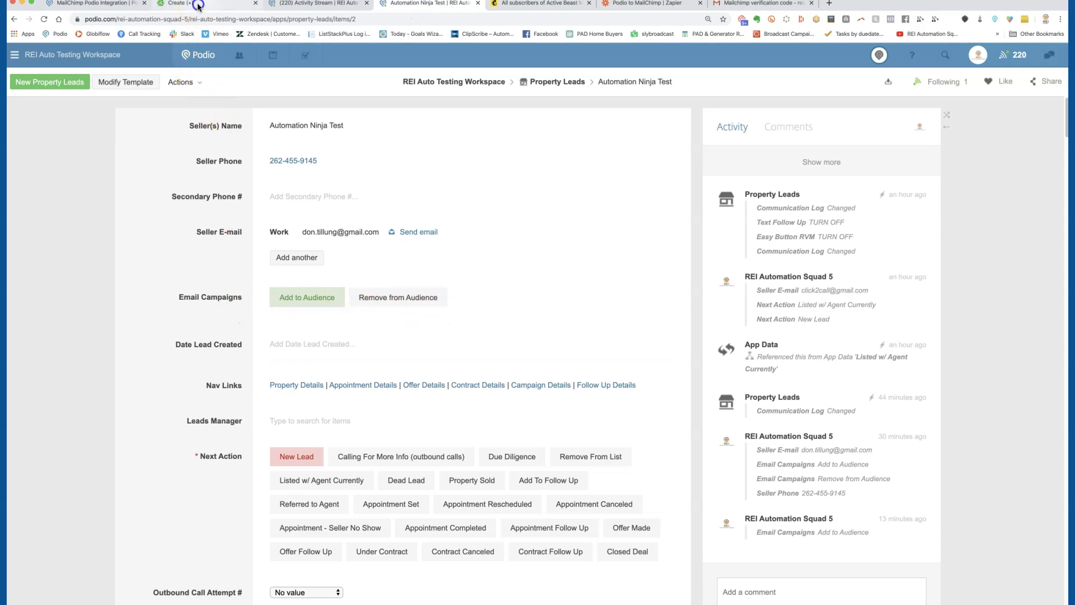
click(246, 7)
click(269, 245)
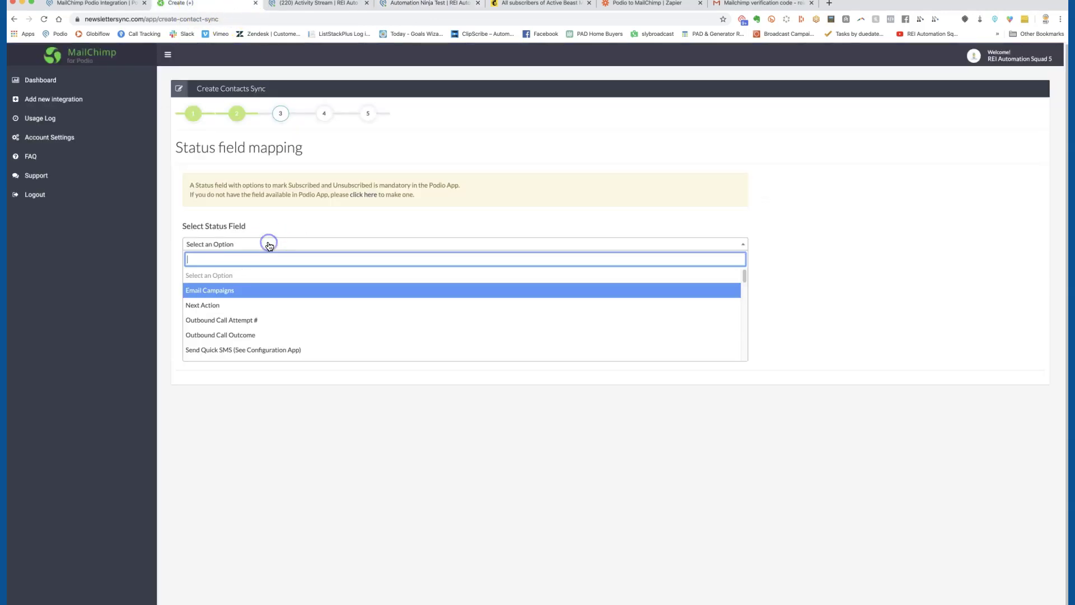
click(209, 290)
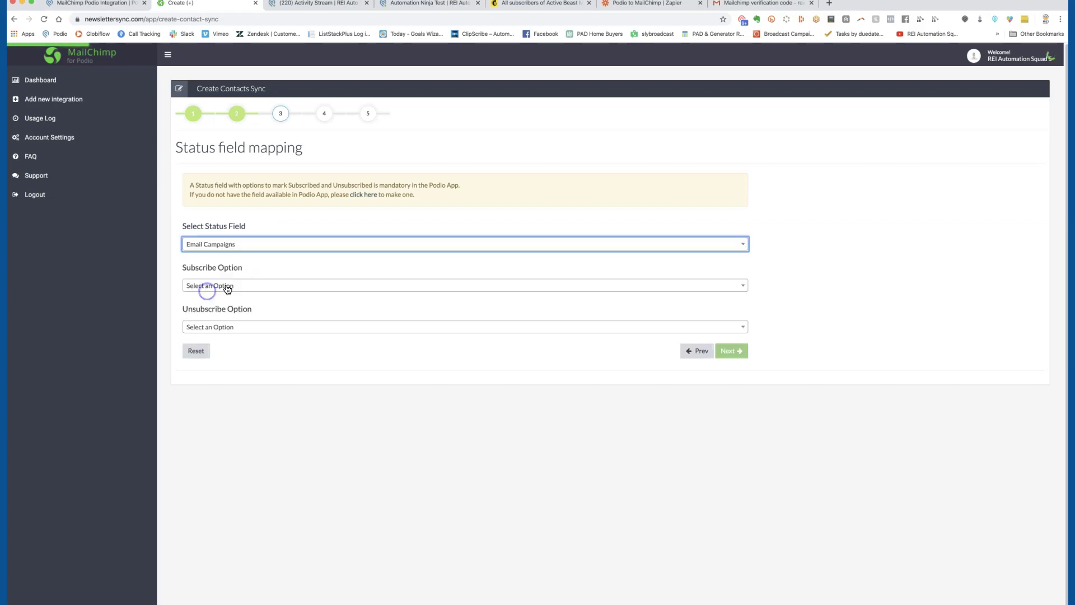
click(256, 289)
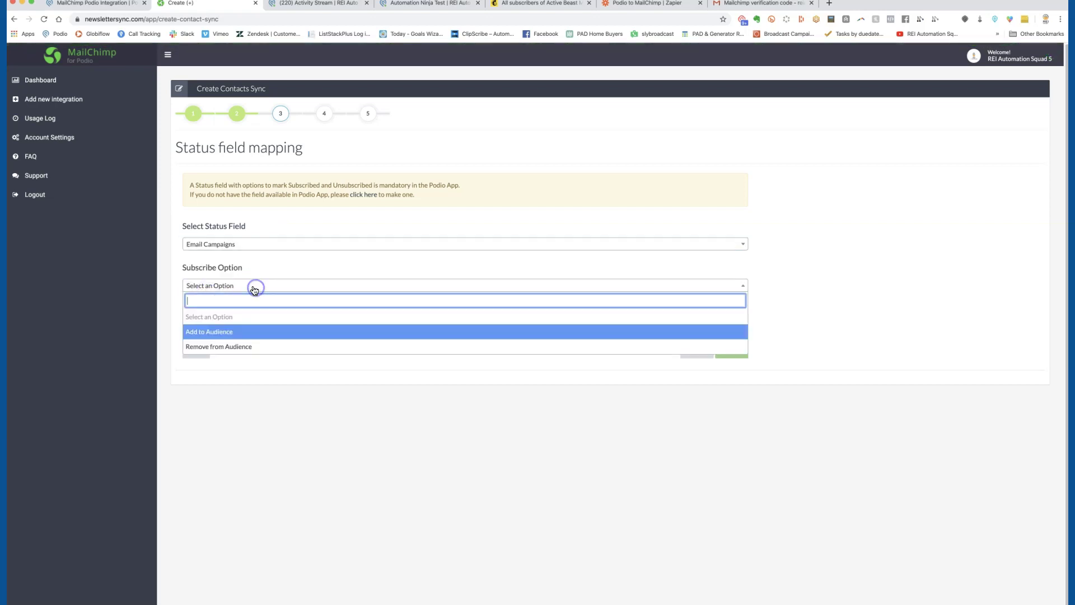
click(206, 331)
click(237, 328)
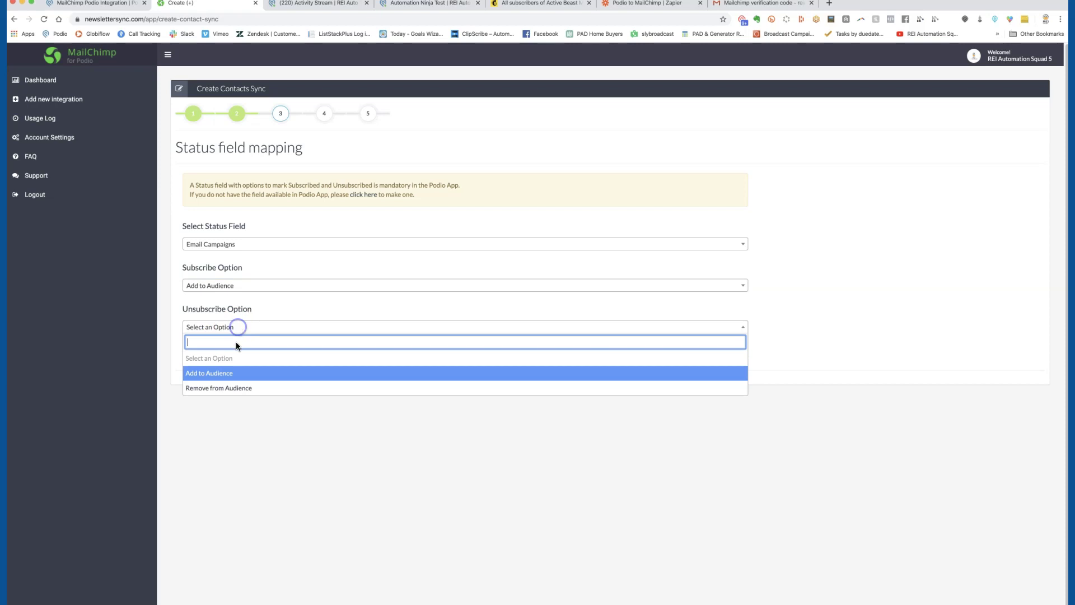
click(230, 388)
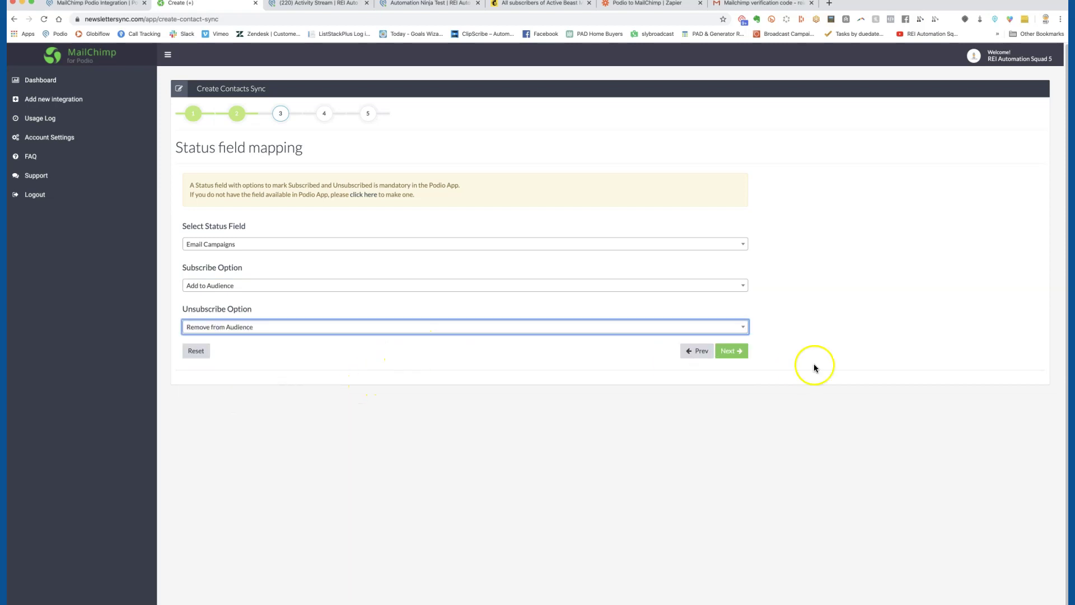
click(732, 350)
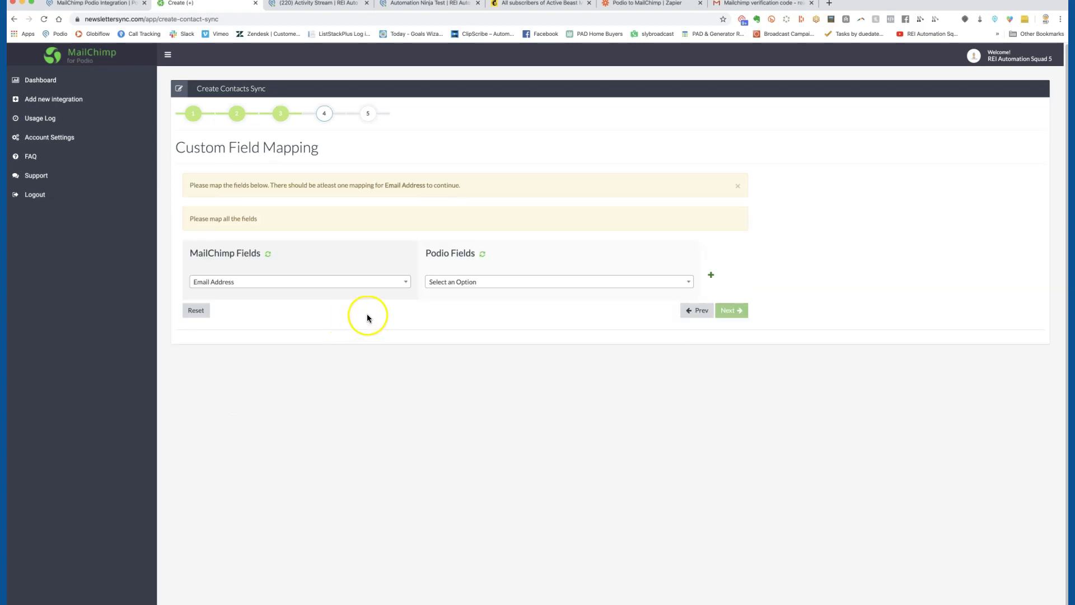
click(498, 282)
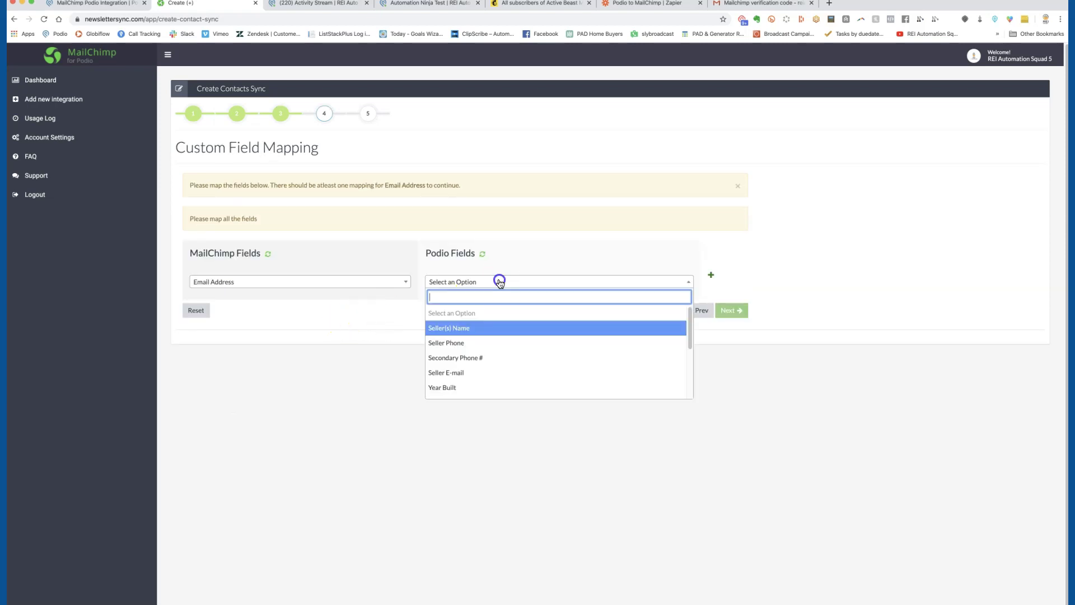
click(496, 373)
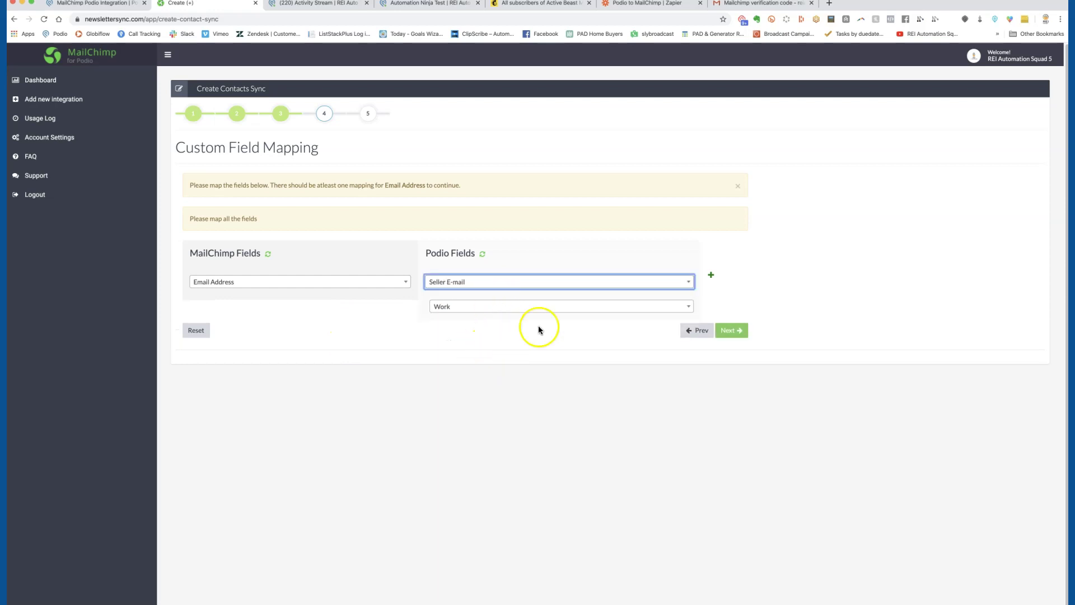
click(686, 306)
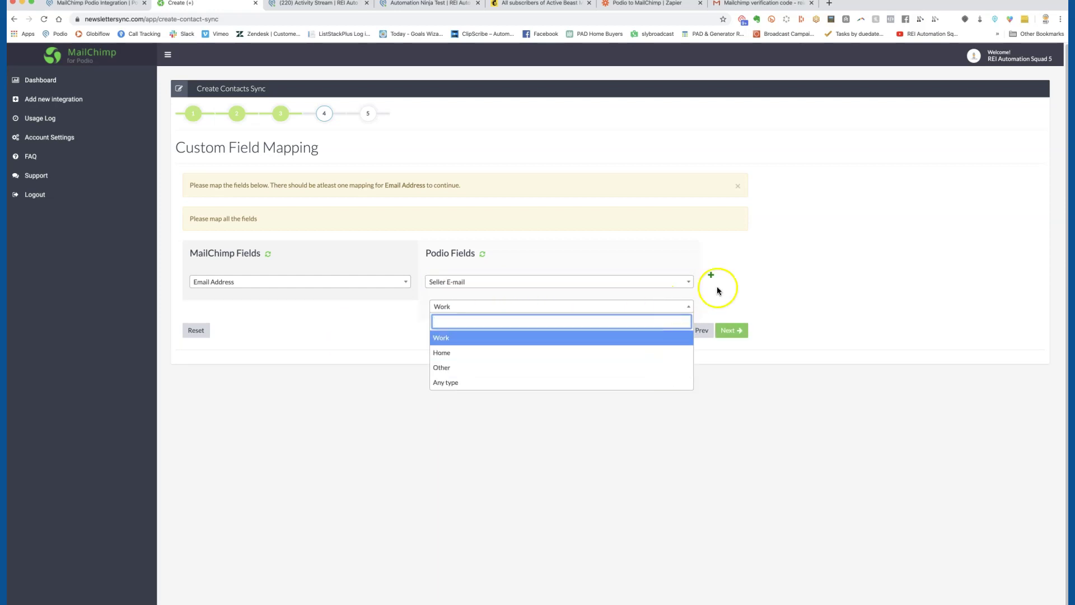
click(828, 253)
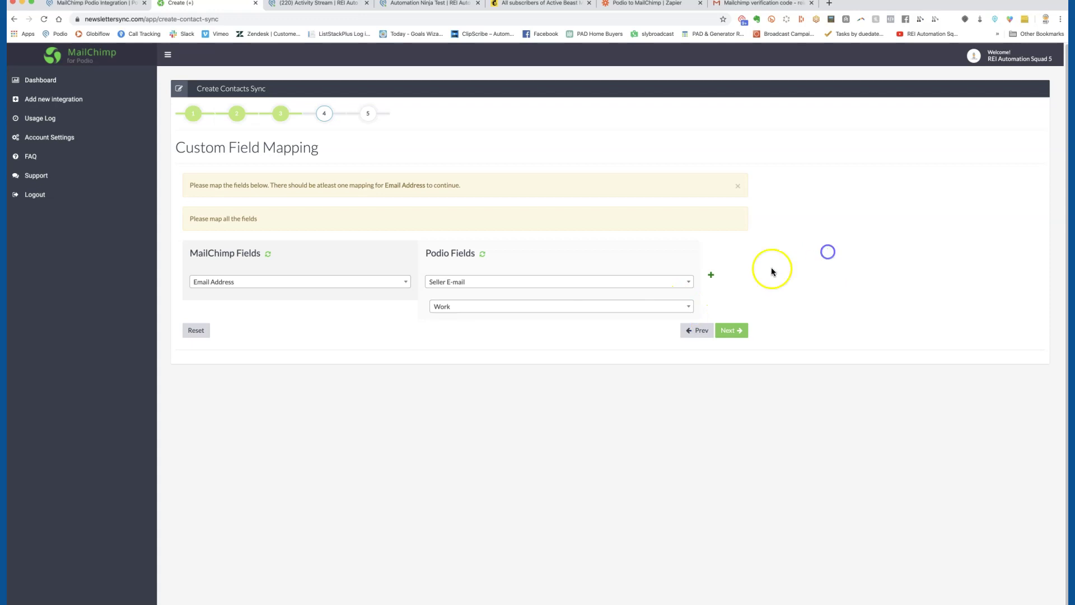
click(711, 275)
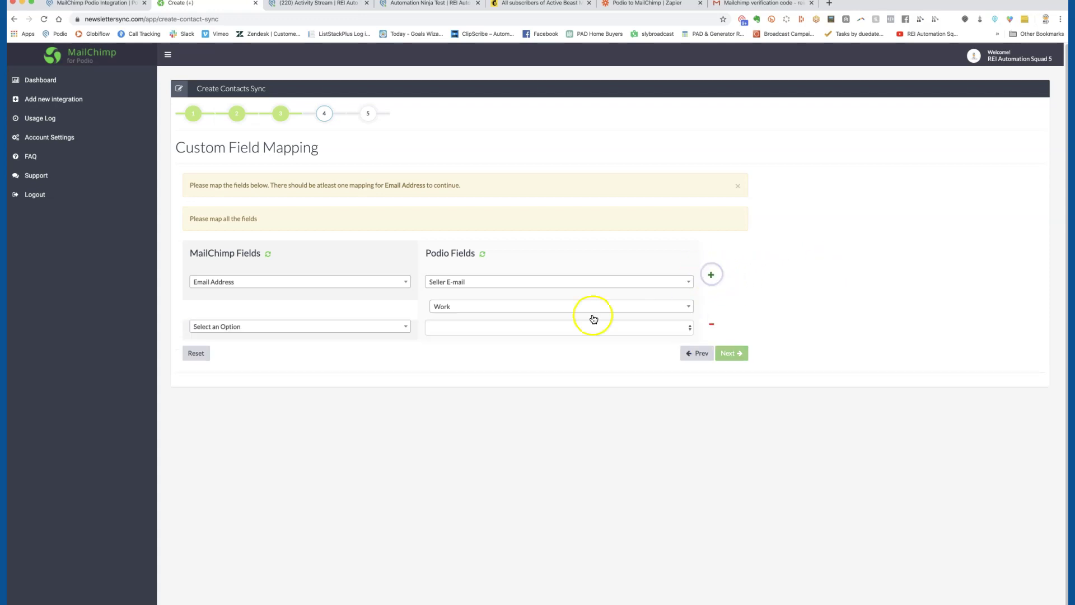
click(375, 331)
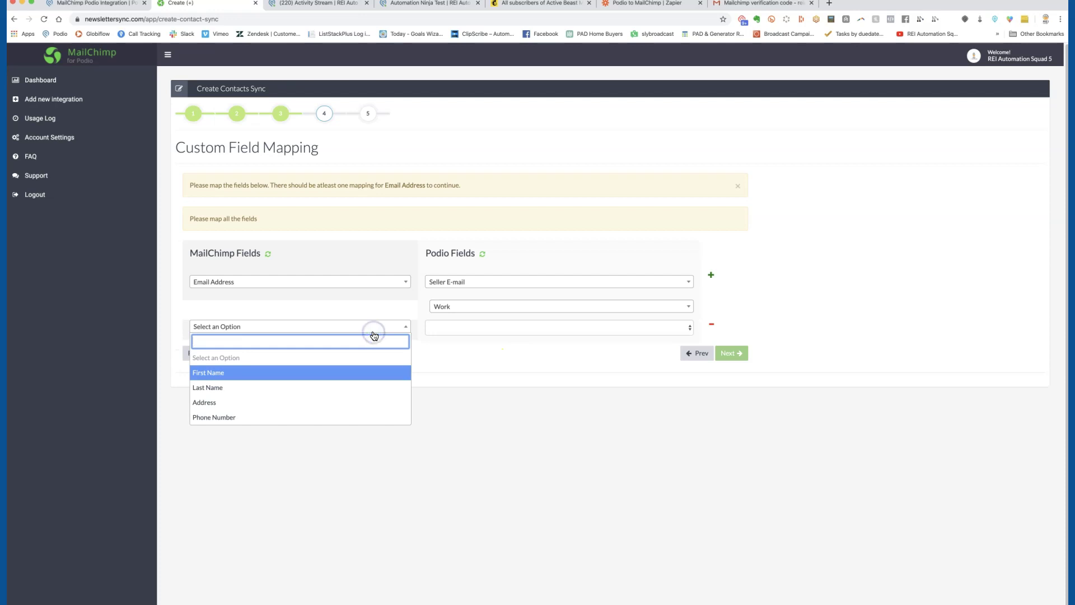
click(351, 373)
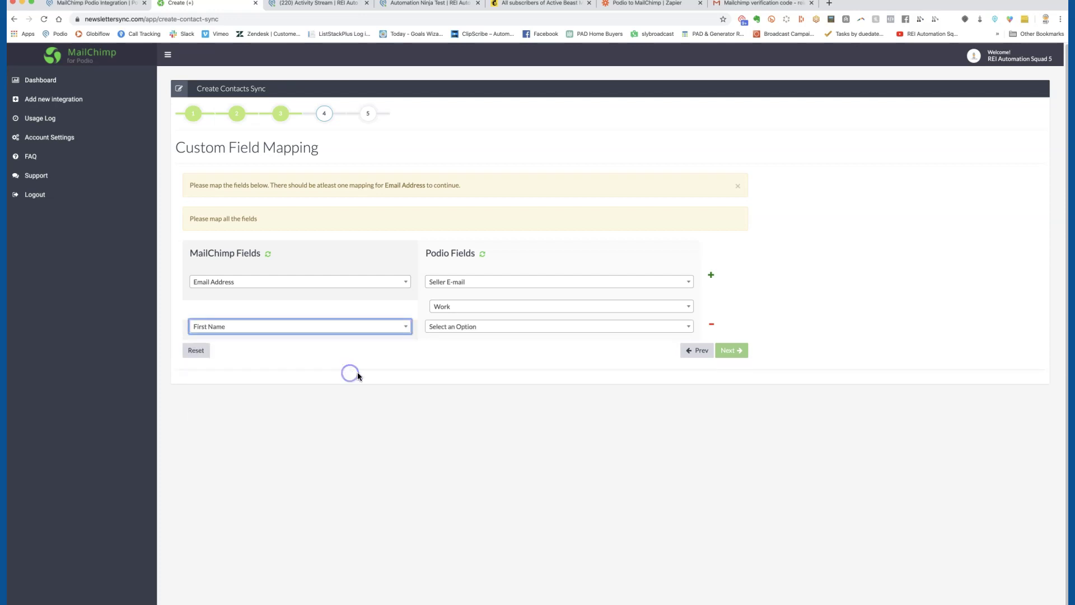
click(595, 329)
click(592, 332)
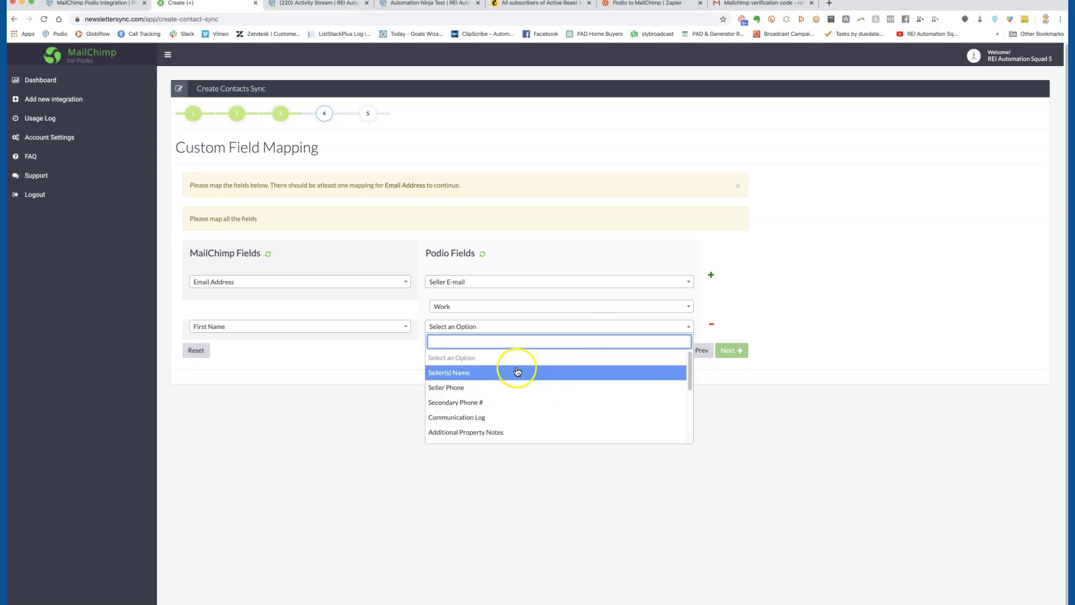
click(378, 362)
click(486, 325)
click(480, 372)
click(194, 350)
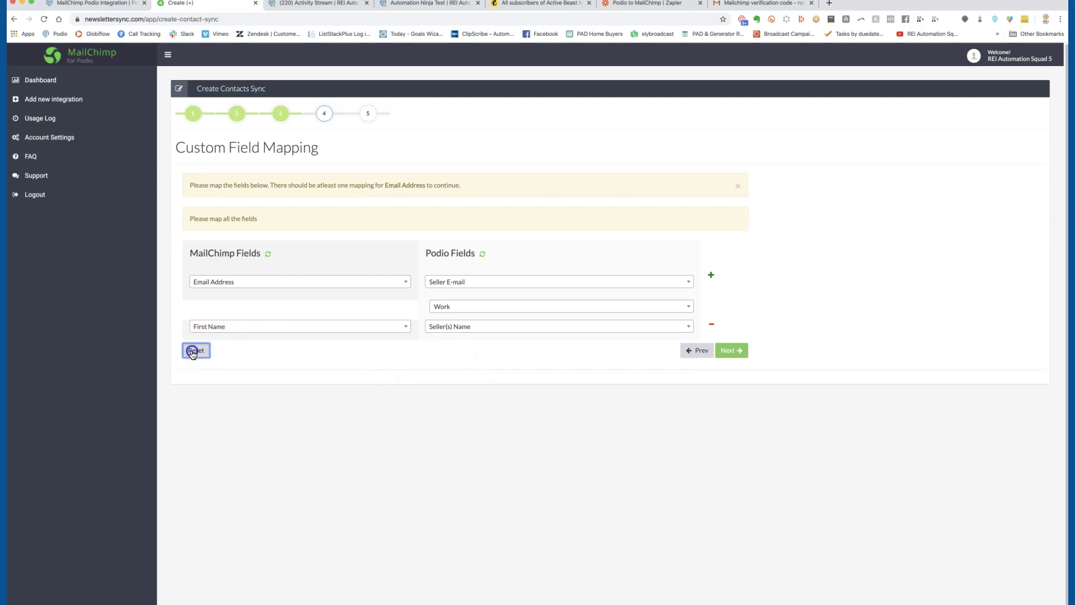
- Map the MailChimp Email Address field to the Podio Seller E-mail field and add a second mapping row
click(711, 275)
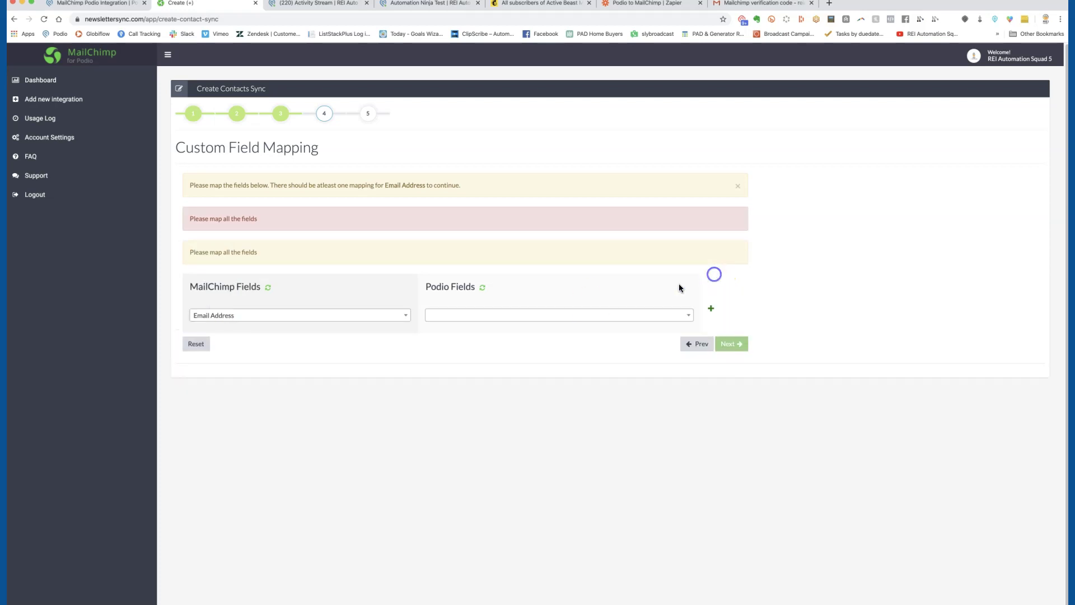
click(437, 315)
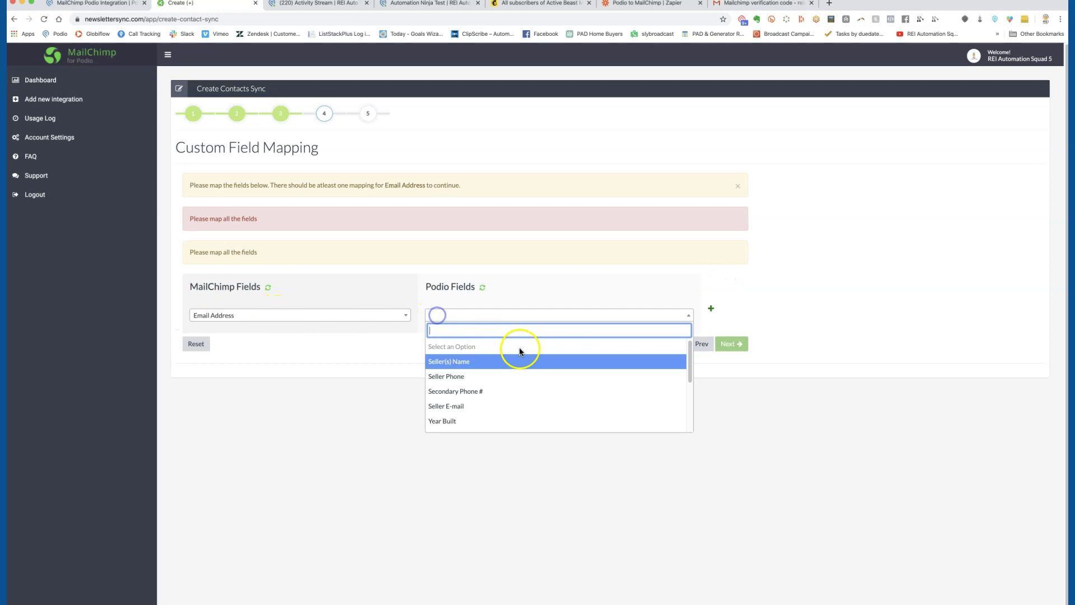
click(485, 406)
click(710, 308)
- Try to map the MailChimp Address field, and alternatively Phone Number, to a Podio field in the second row
click(320, 328)
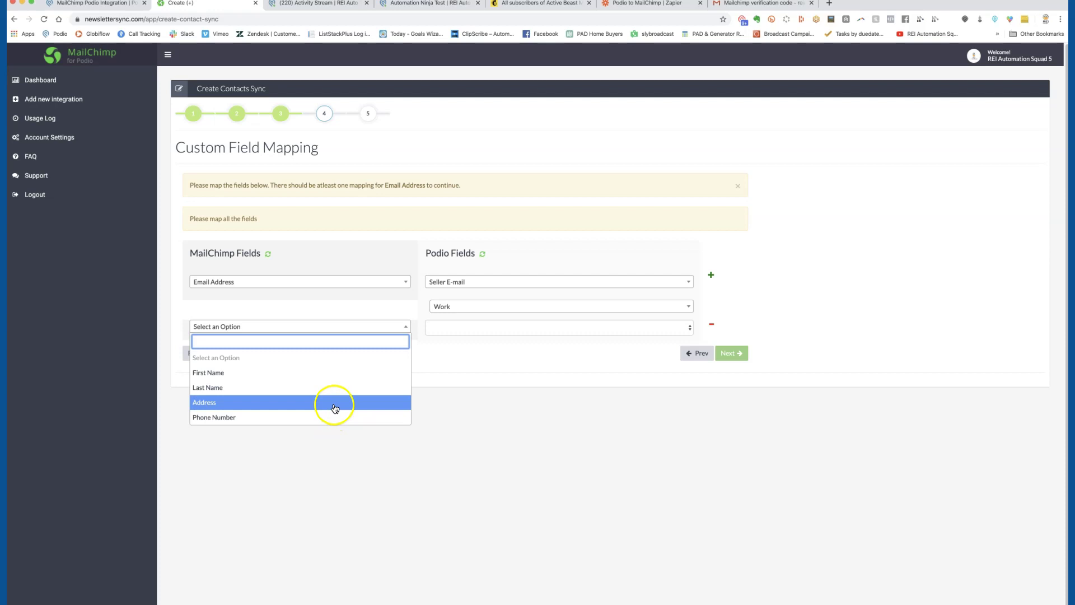
click(334, 402)
click(506, 327)
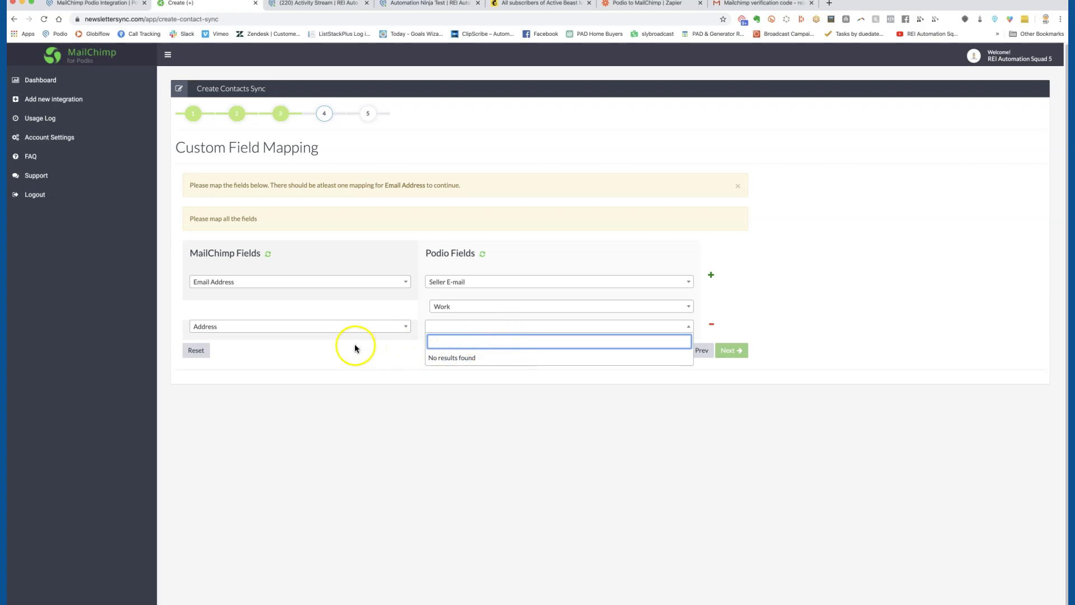
click(279, 324)
click(274, 415)
click(536, 327)
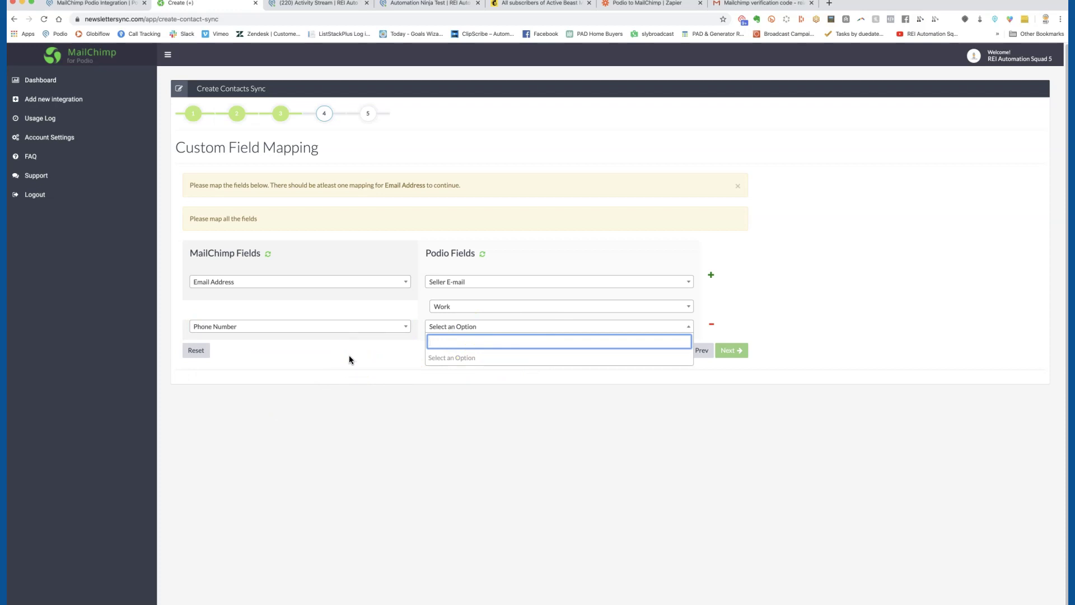
- Map the MailChimp First Name field to the Podio Seller(s) Name field in the second row and proceed to naming the integration
click(295, 332)
click(302, 377)
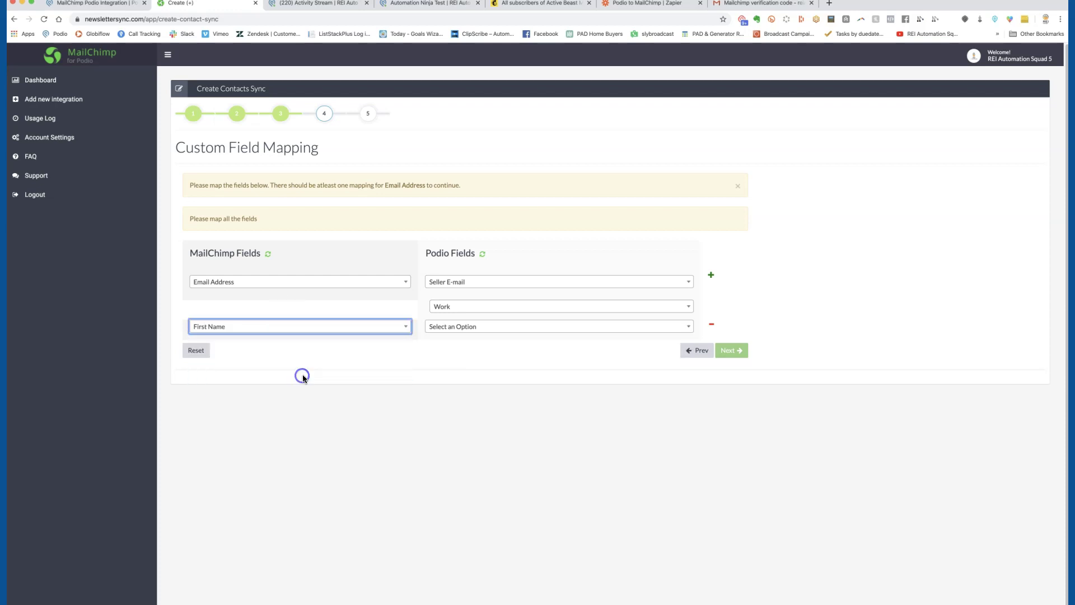
click(541, 327)
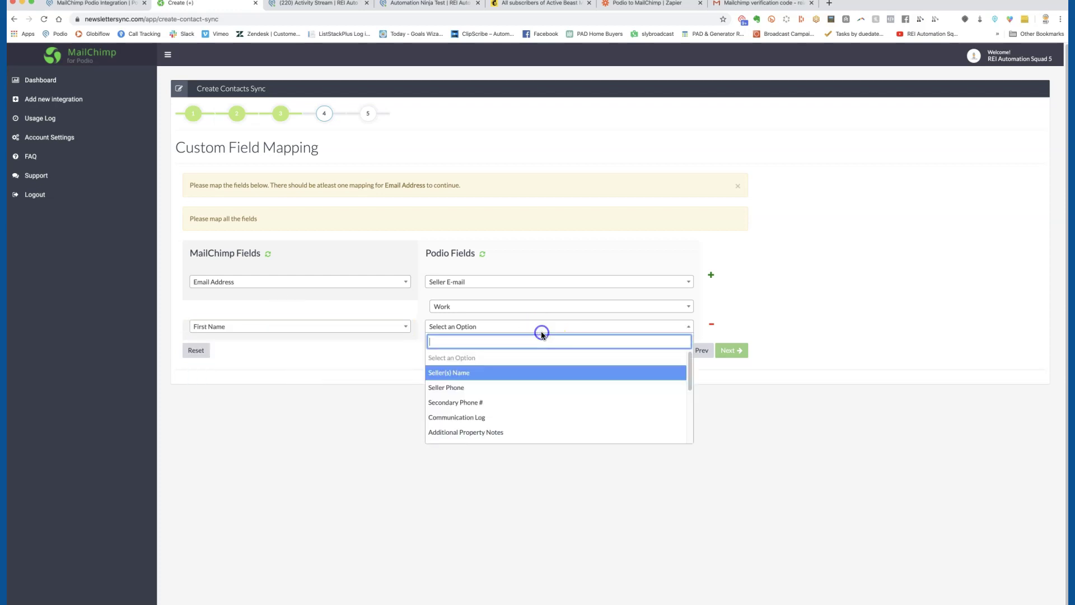
click(499, 373)
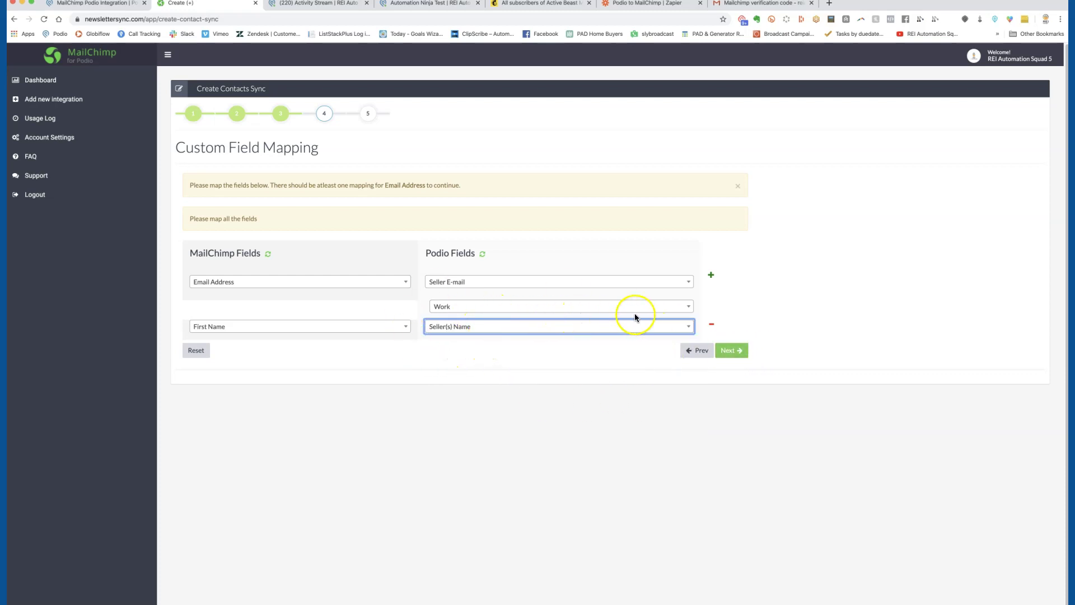
click(731, 351)
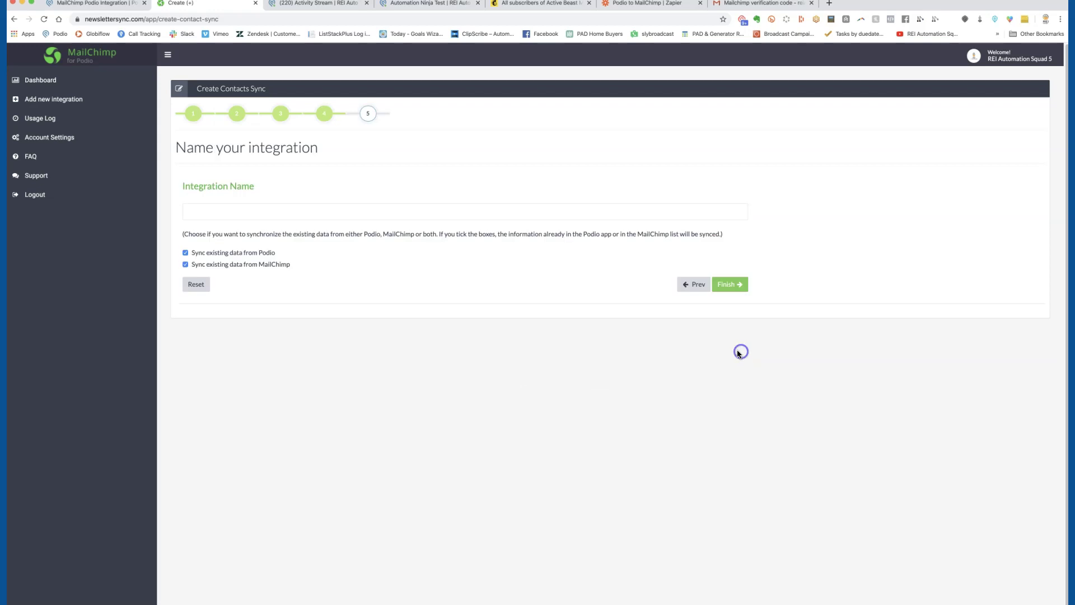
- Turn off syncing existing data from MailChimp, name the integration Testing and finish creating it
click(253, 269)
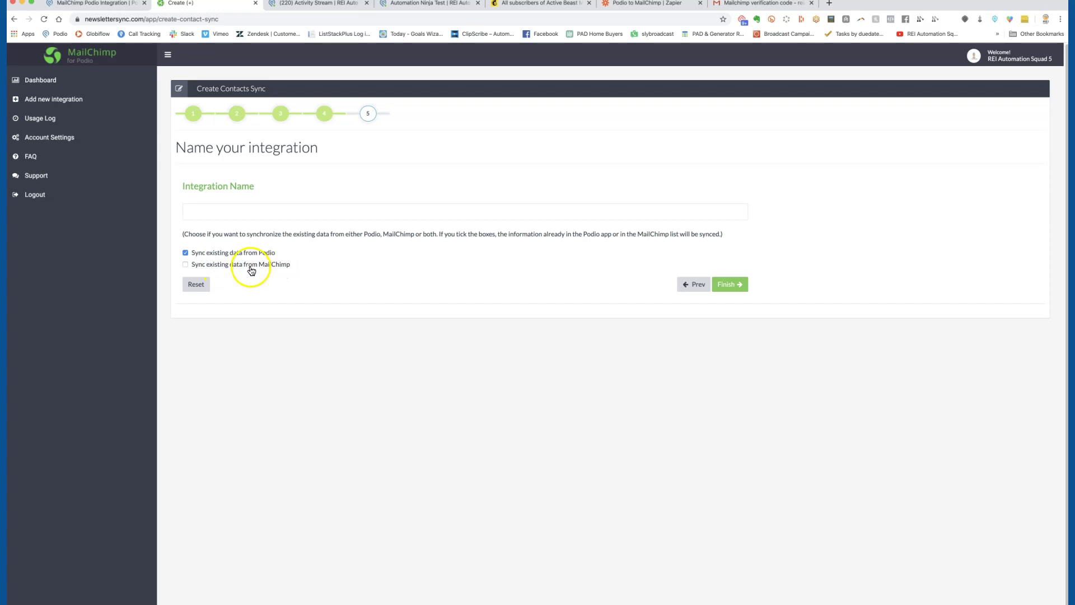
click(221, 208)
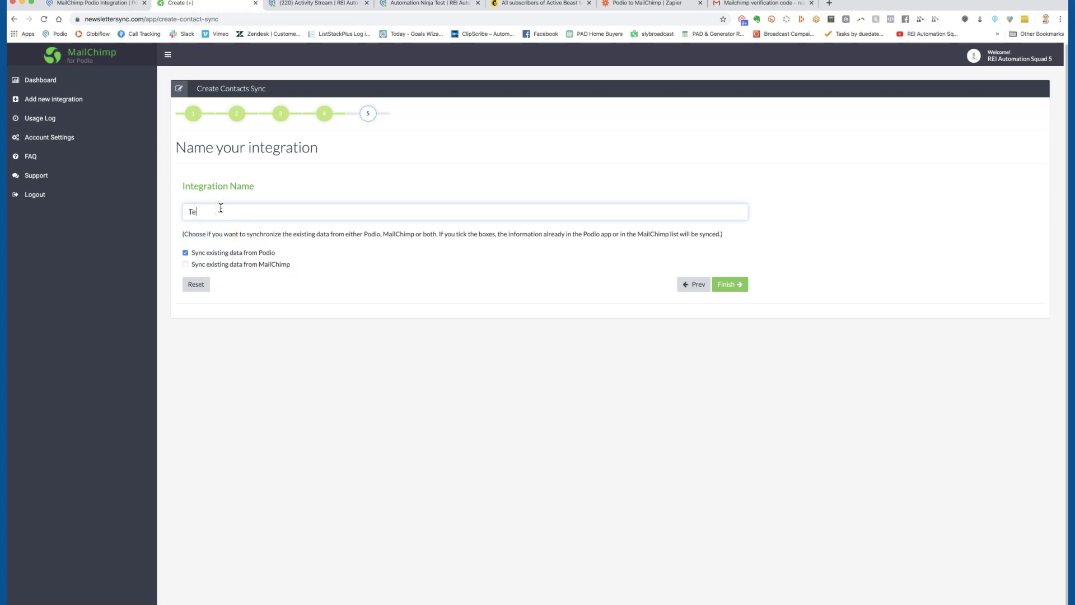
click(413, 249)
click(733, 284)
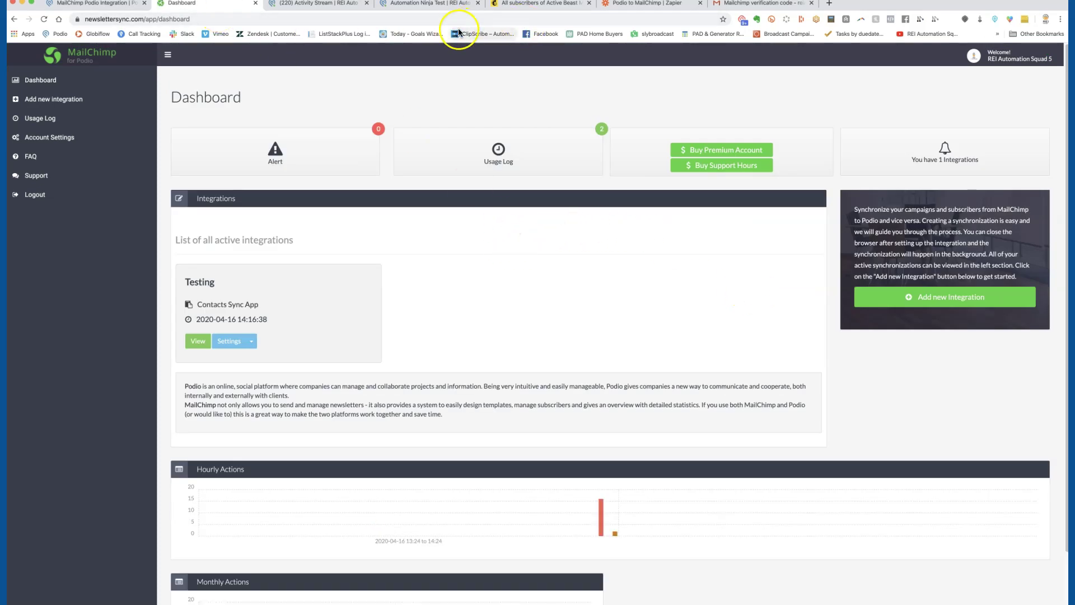
- Switch to the Automation Ninja Test lead in Podio and examine the Add to Audience and Remove from Audience options of Email Campaigns
click(429, 3)
click(313, 299)
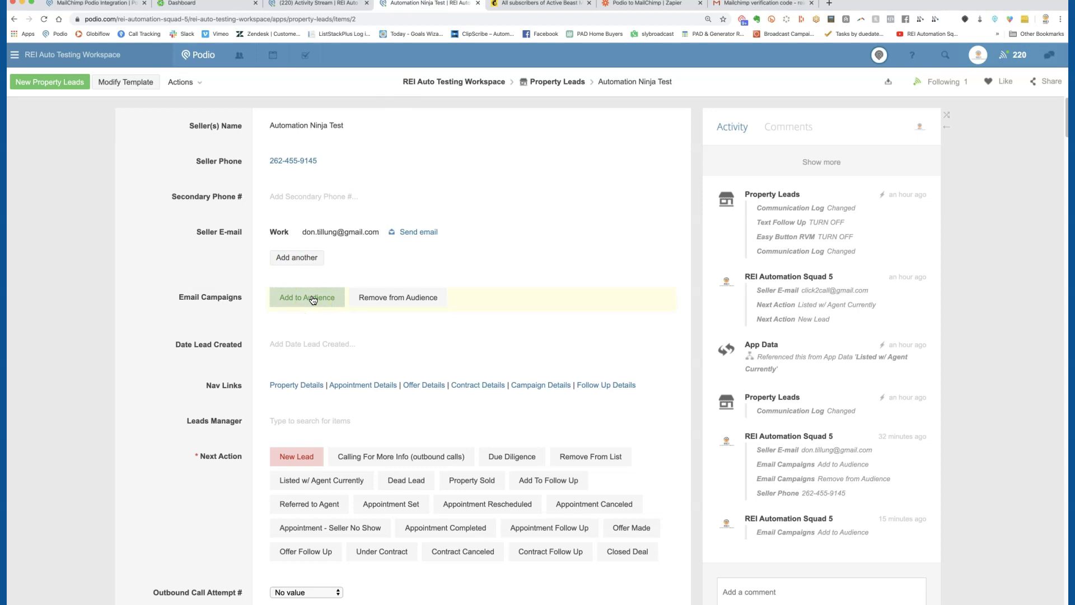
click(423, 297)
click(358, 294)
click(416, 299)
click(415, 299)
click(411, 299)
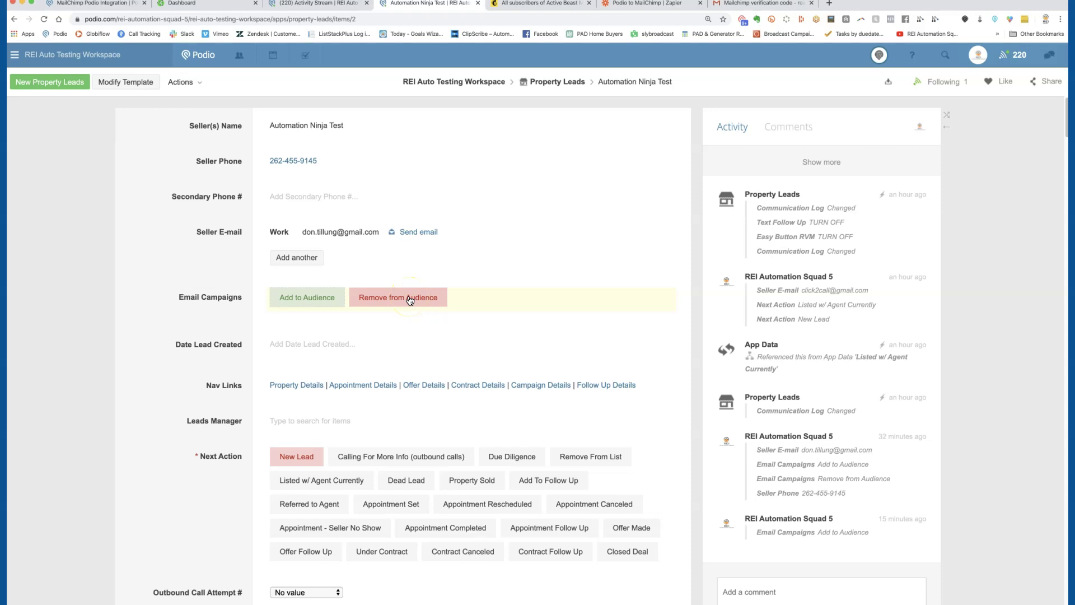
click(394, 295)
click(408, 297)
click(424, 305)
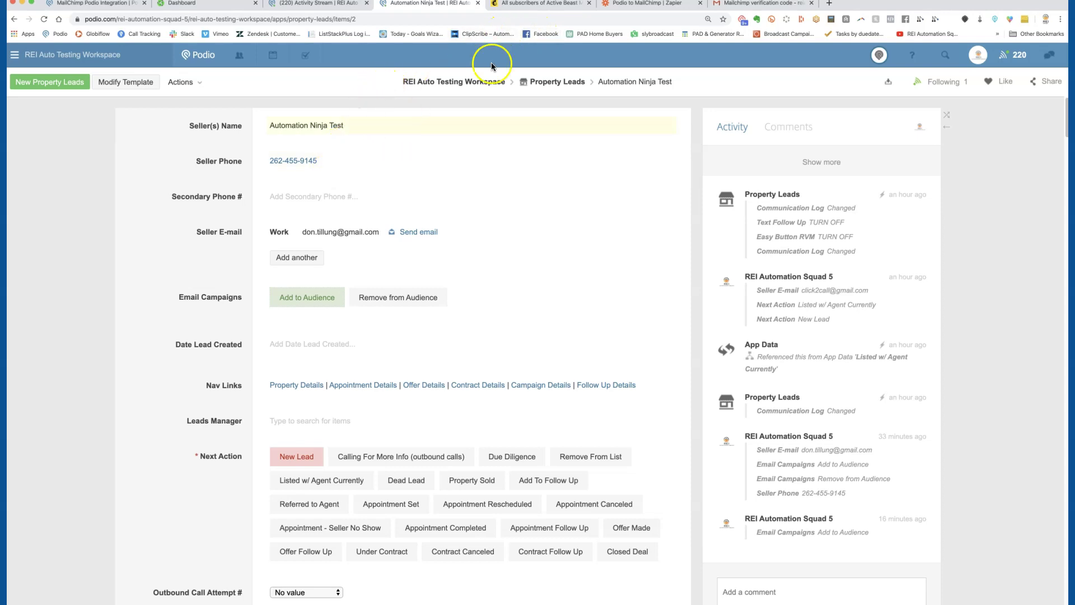
- Switch to the Mailchimp audience, look through the automated email types available and close the creation dialog
click(508, 5)
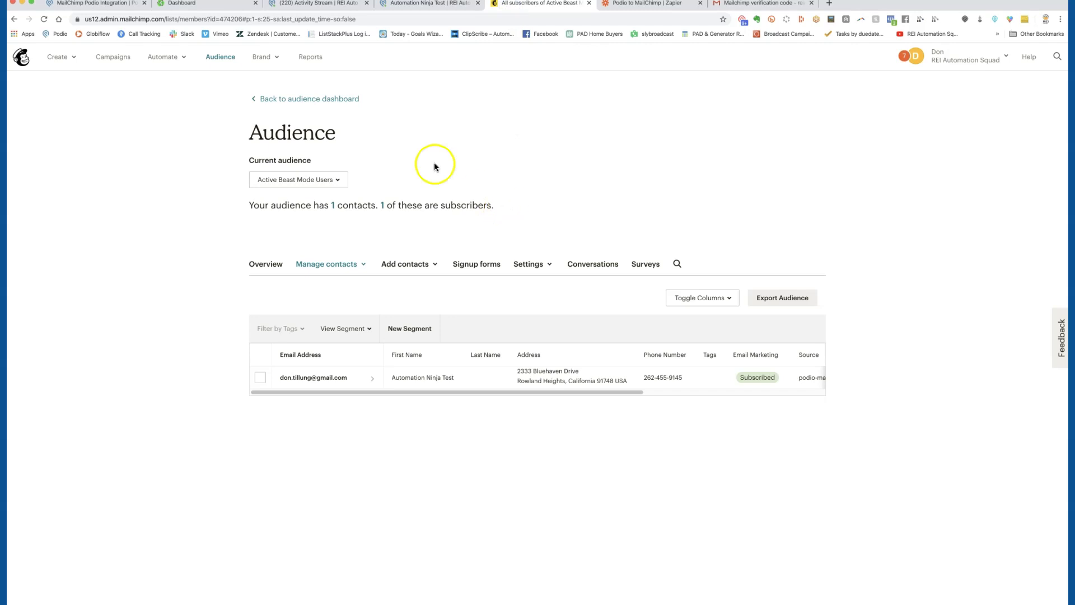
click(184, 58)
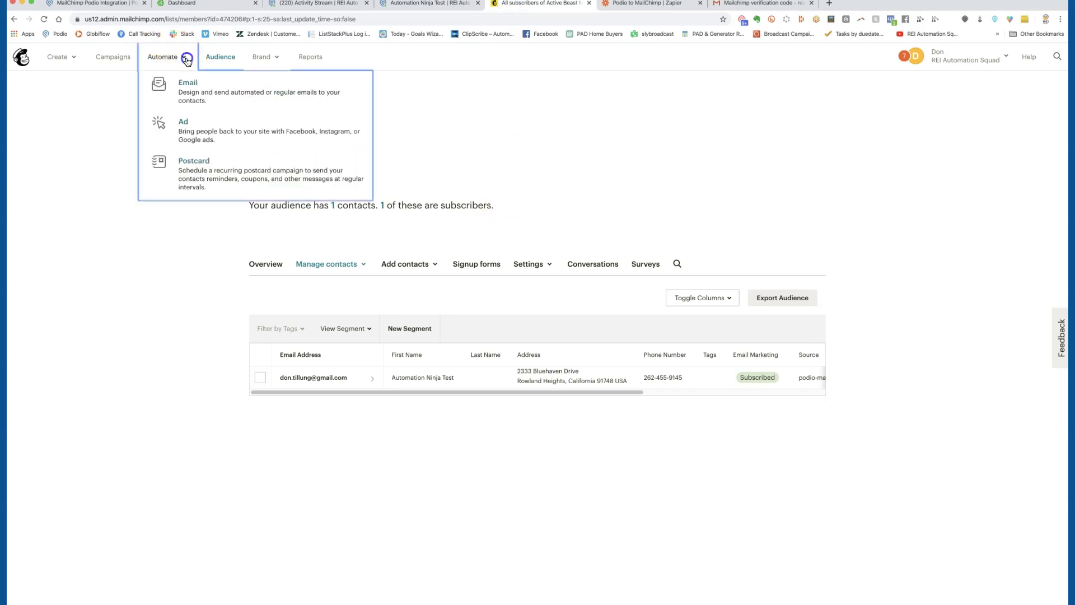
click(195, 97)
click(189, 87)
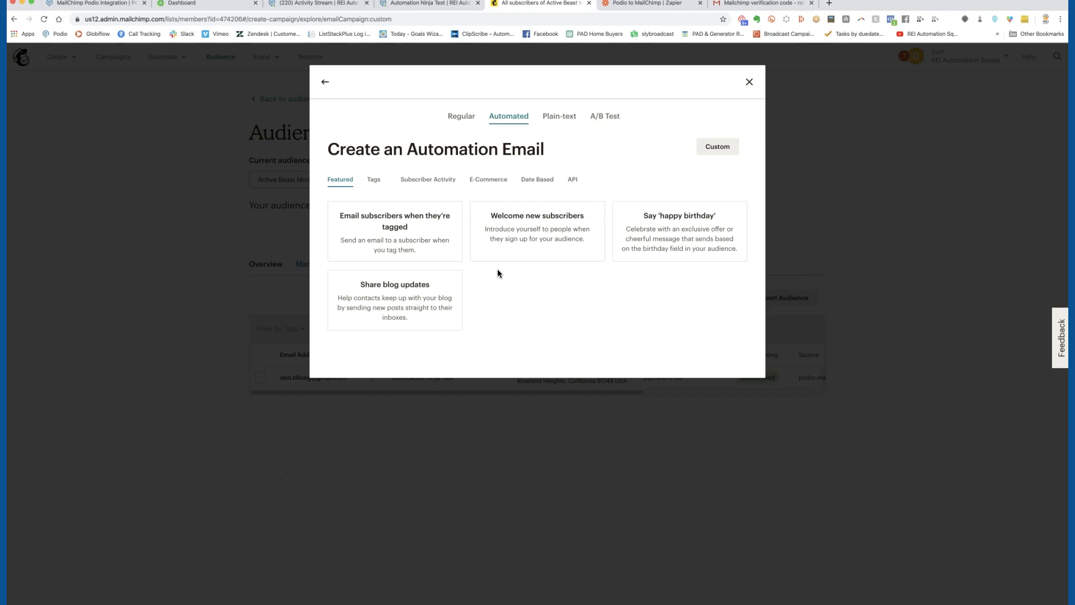
click(750, 82)
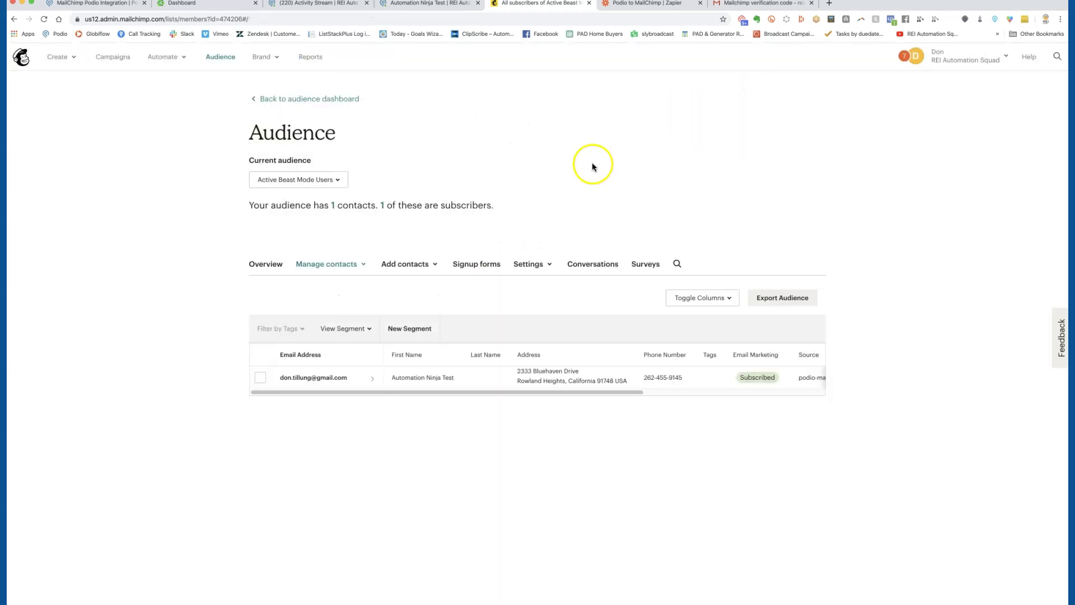